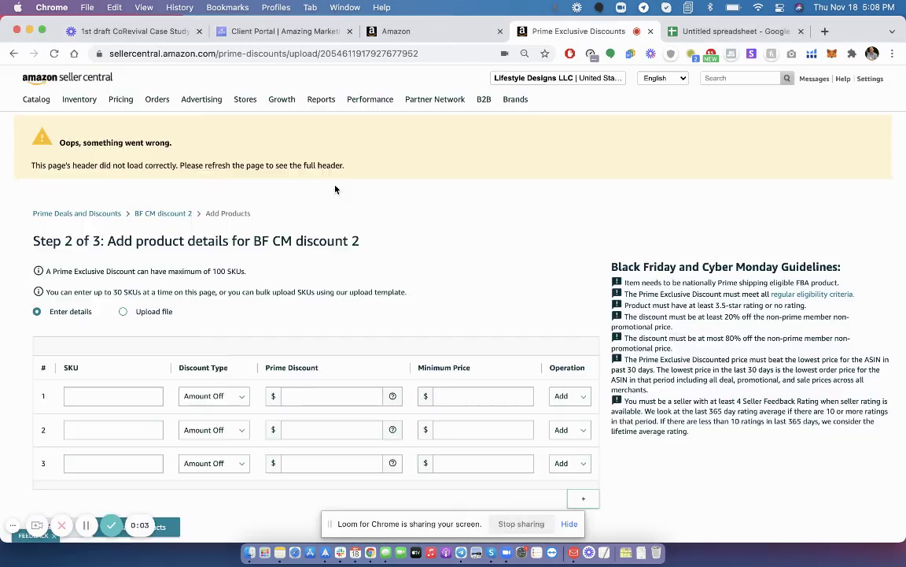
- Return to the Seller Central home page, open Prime Exclusive Discounts and start creating a new discount
click(334, 186)
mouse_move(170, 108)
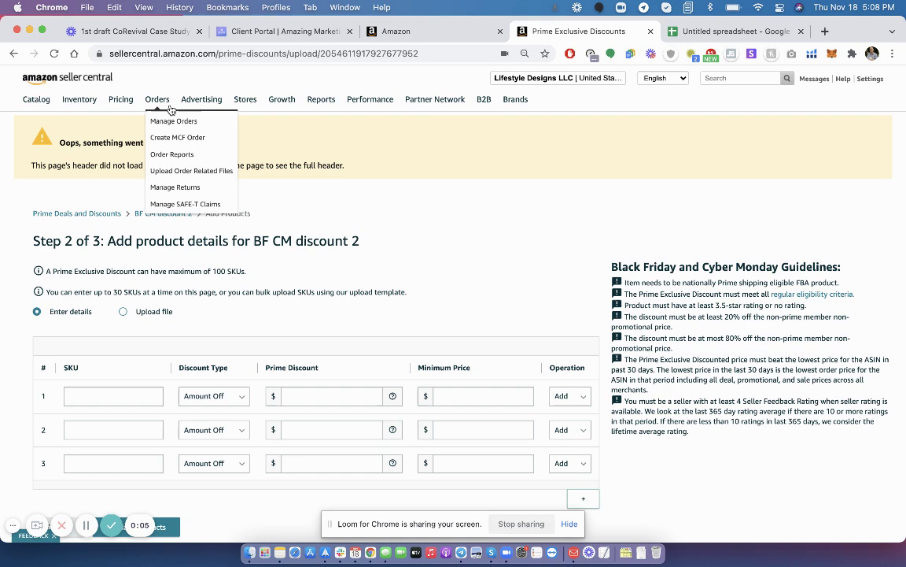
click(107, 81)
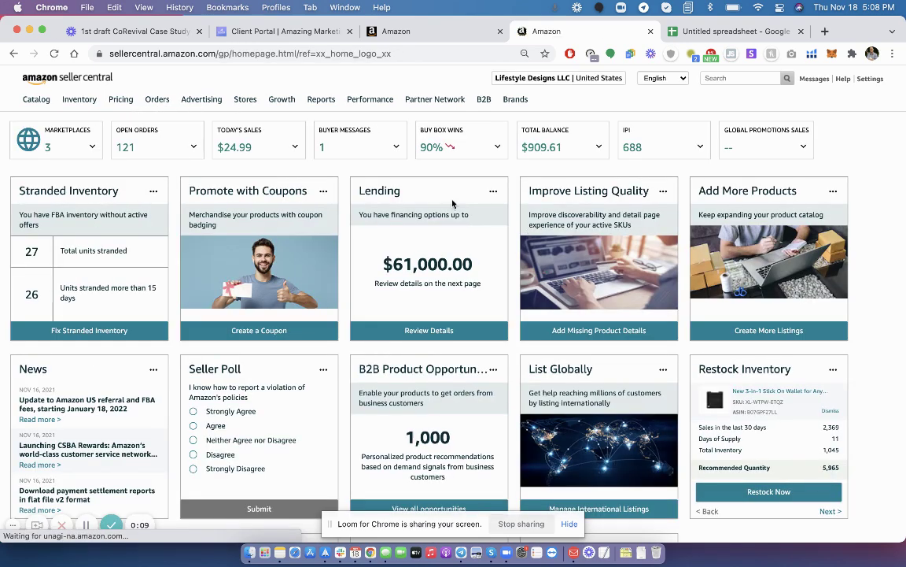
mouse_move(211, 99)
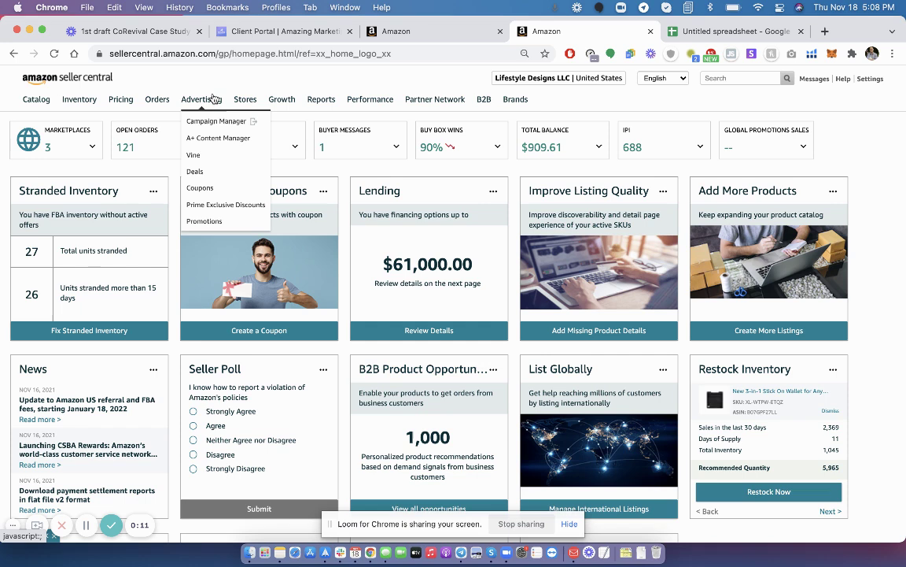
click(234, 206)
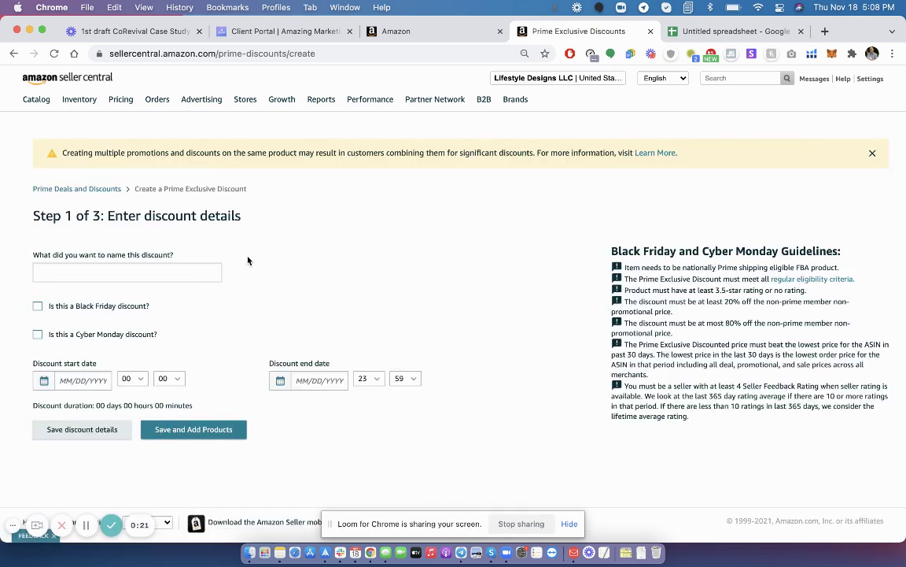
- Name the discount "BFCM disc 3" and mark it as both a Black Friday and a Cyber Monday discount
click(206, 270)
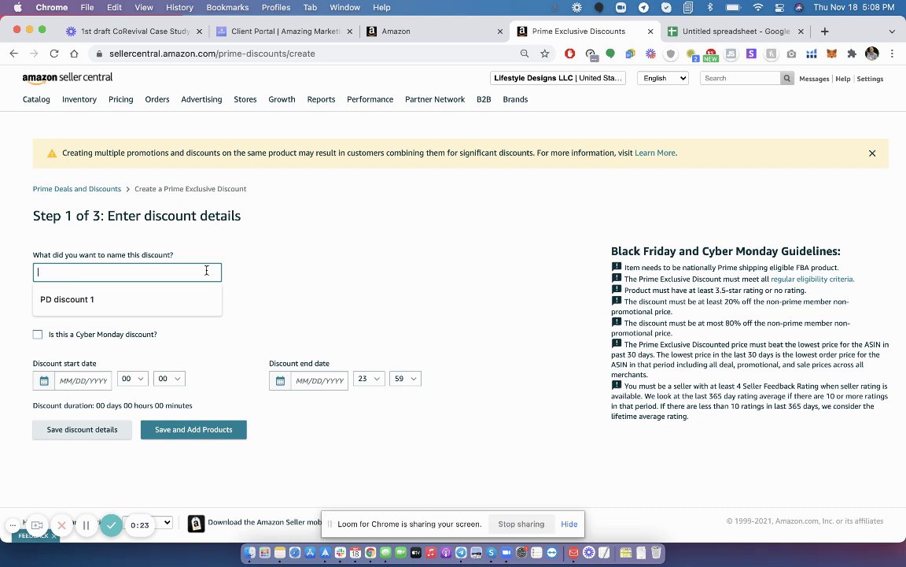
text(BFCM disc 3)
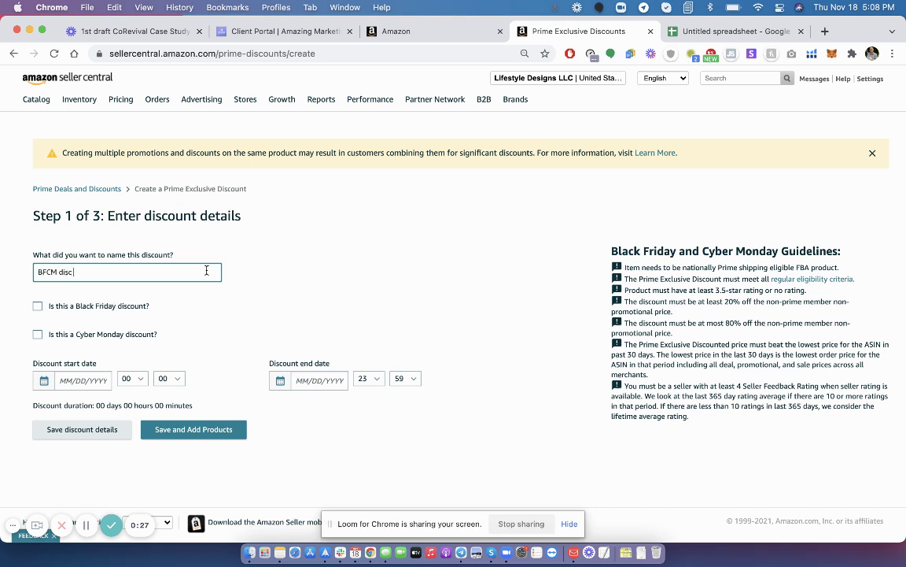
click(88, 312)
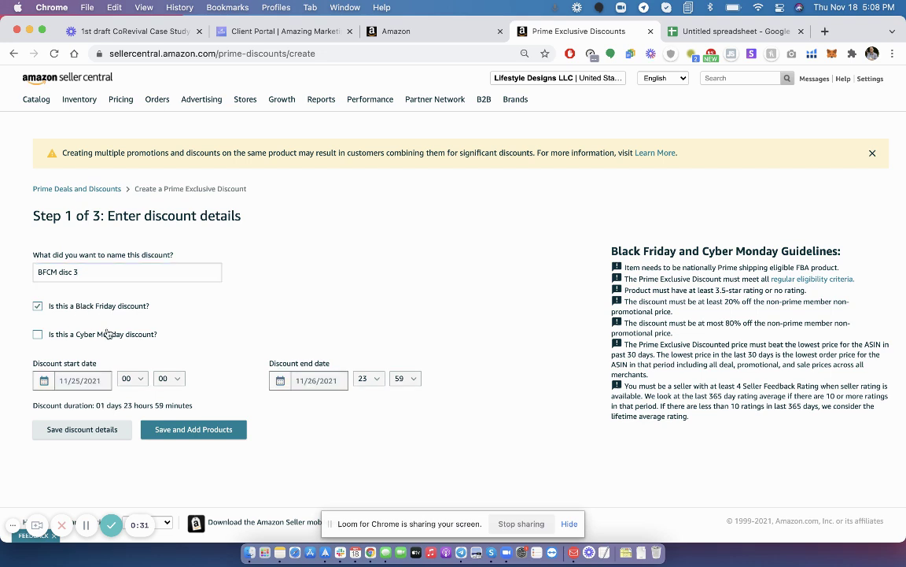
click(103, 338)
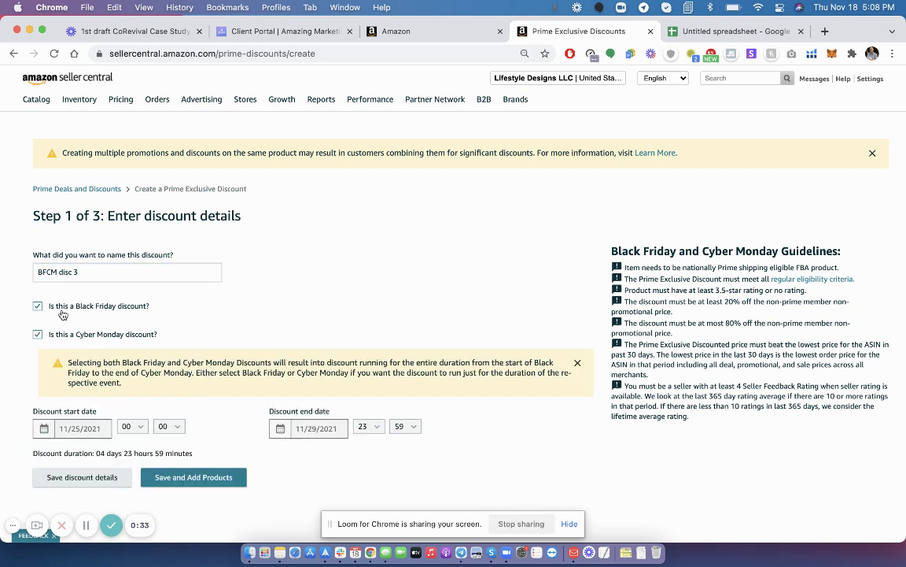
- Turn the Black Friday option off and back on, and do the same with Cyber Monday, to compare the discount dates
click(58, 307)
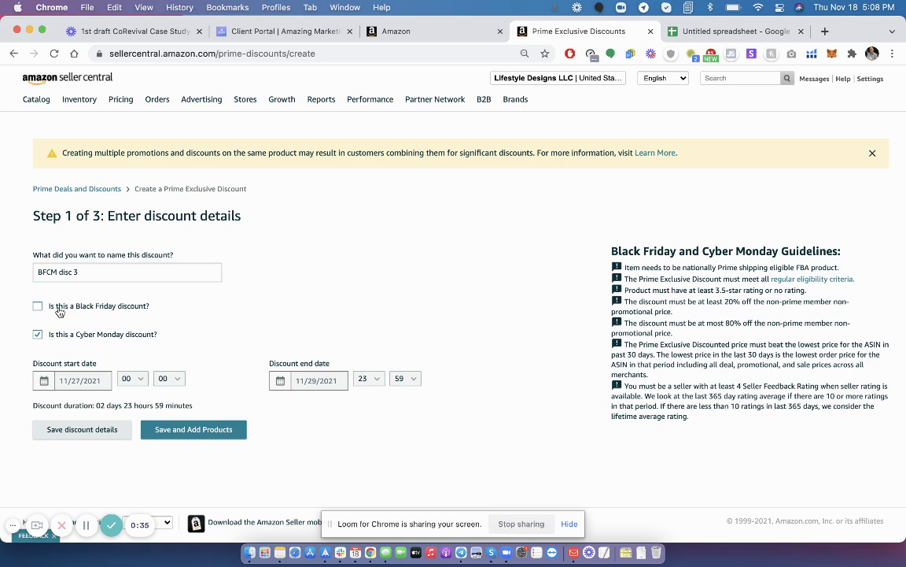
click(57, 310)
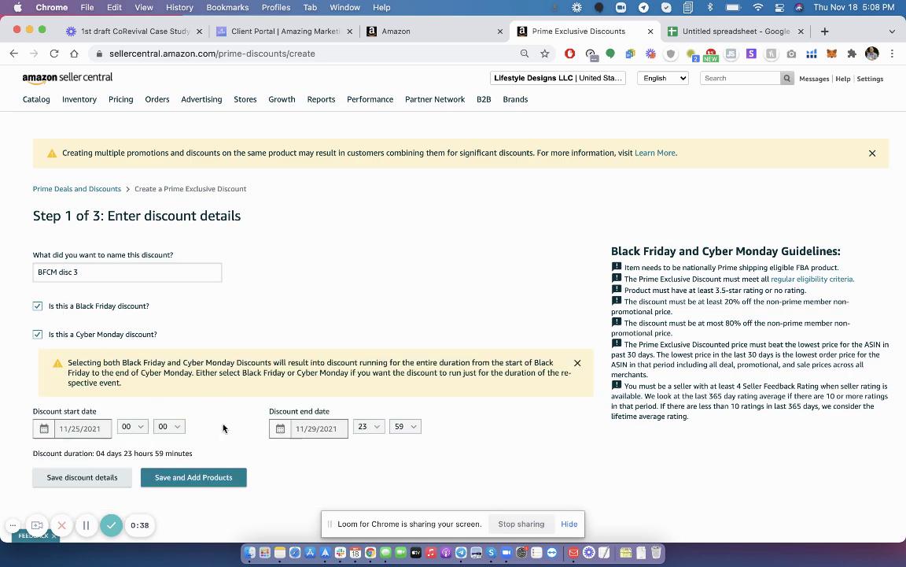
scroll(252, 429, down, 1)
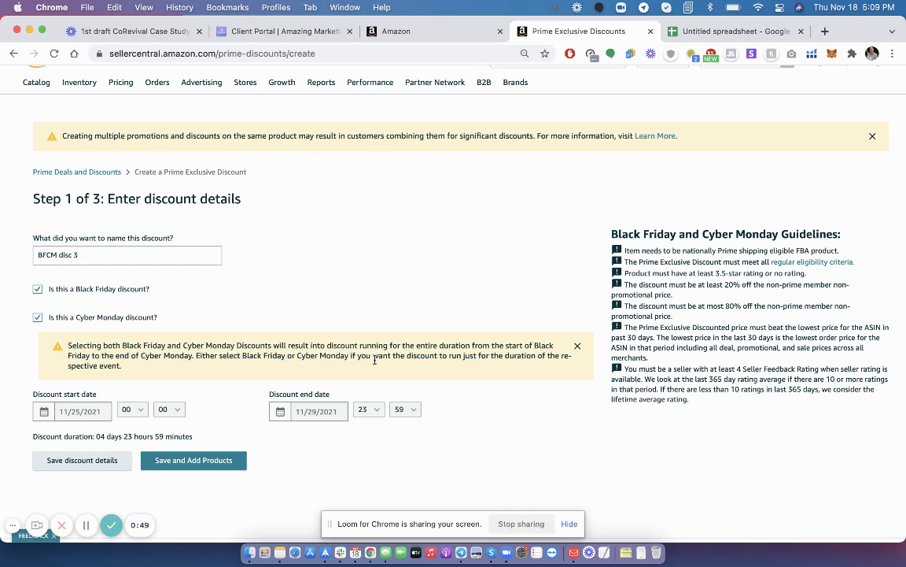
scroll(398, 354, down, 1)
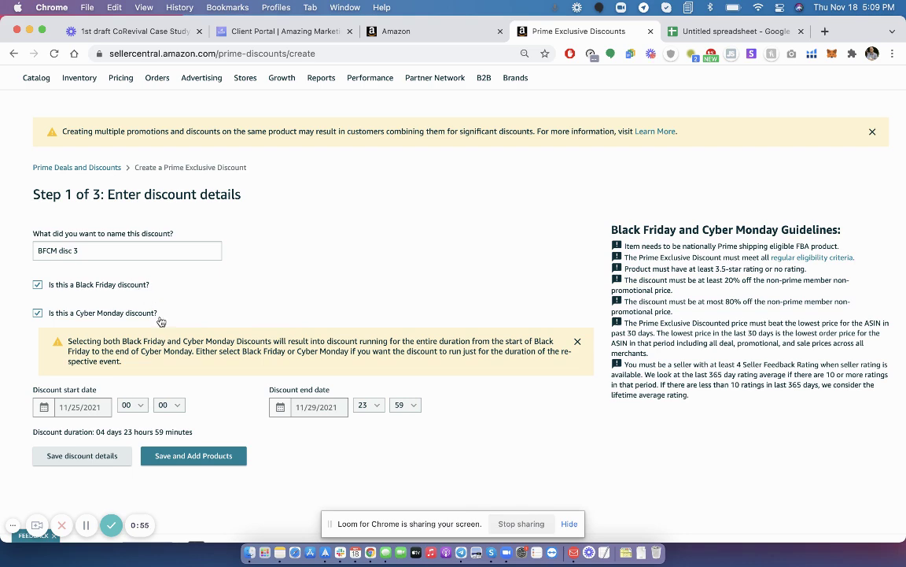
click(110, 312)
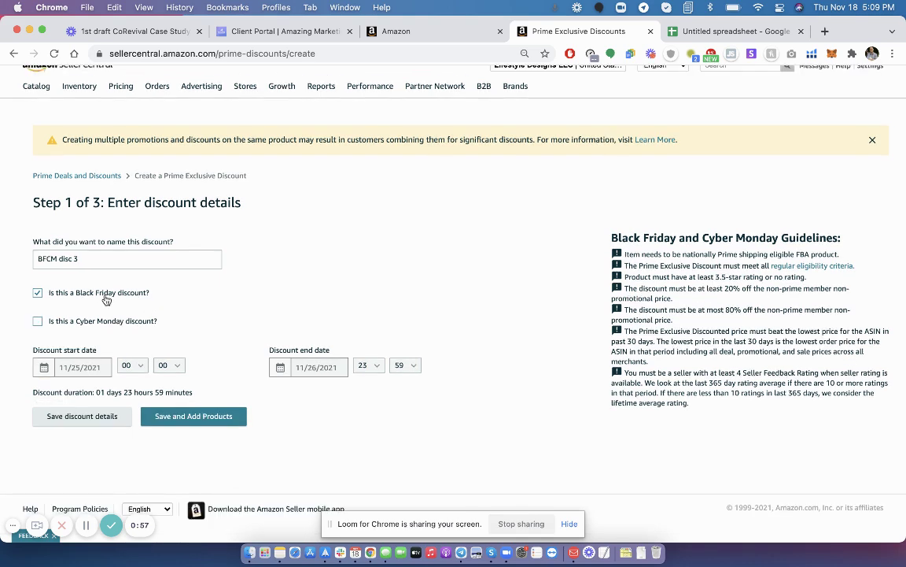
click(64, 321)
- Save the discount details and continue to adding products, starting at the first row's SKU
scroll(226, 293, down, 1)
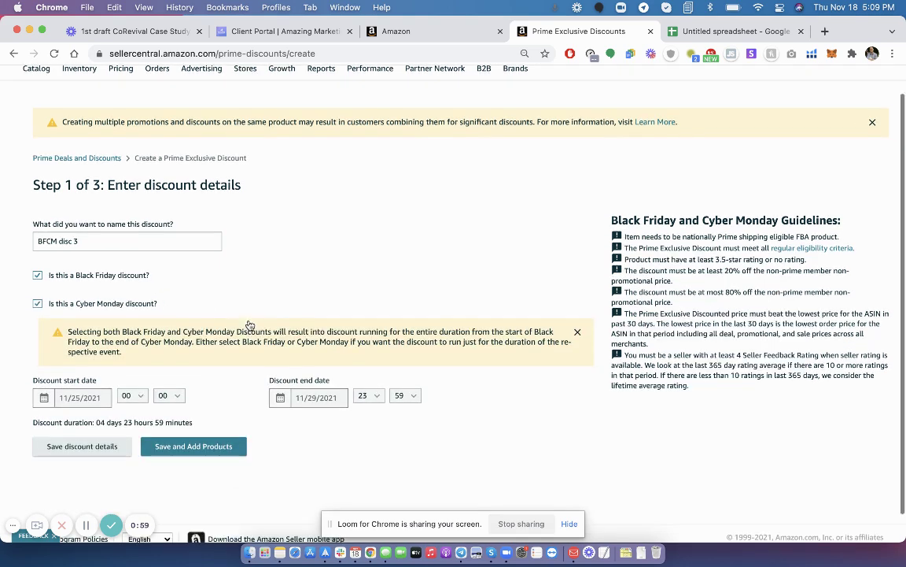
click(225, 445)
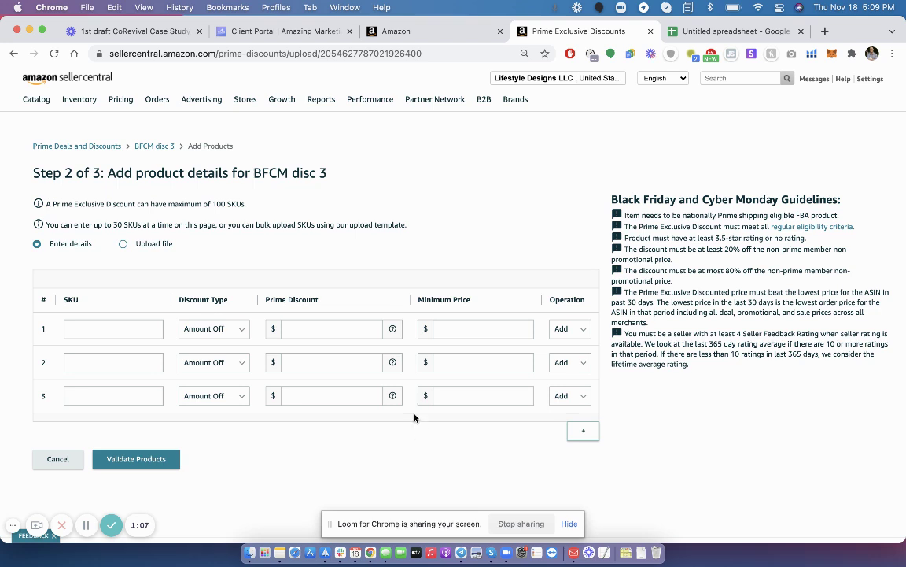
click(122, 331)
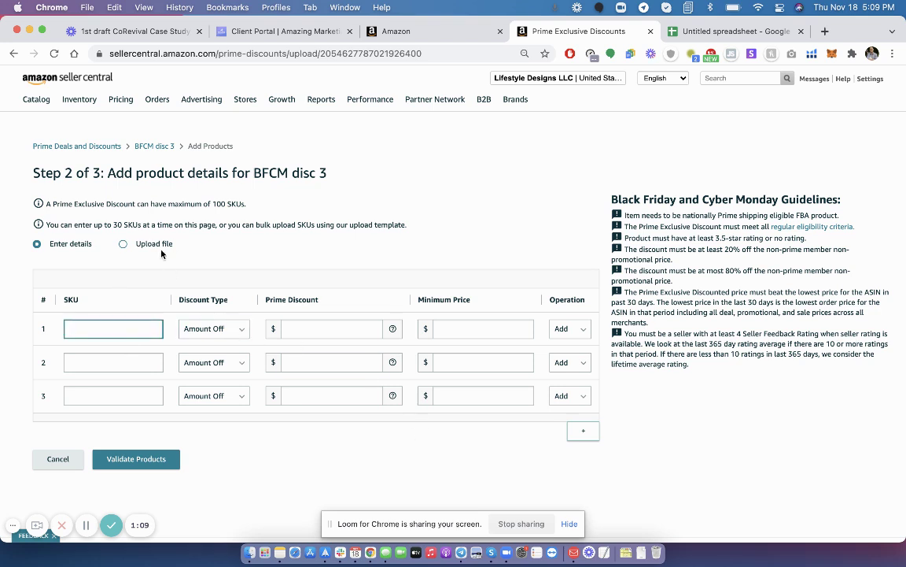
- Choose uploading a file as the product entry method and switch to the upload template in Google Sheets
click(124, 244)
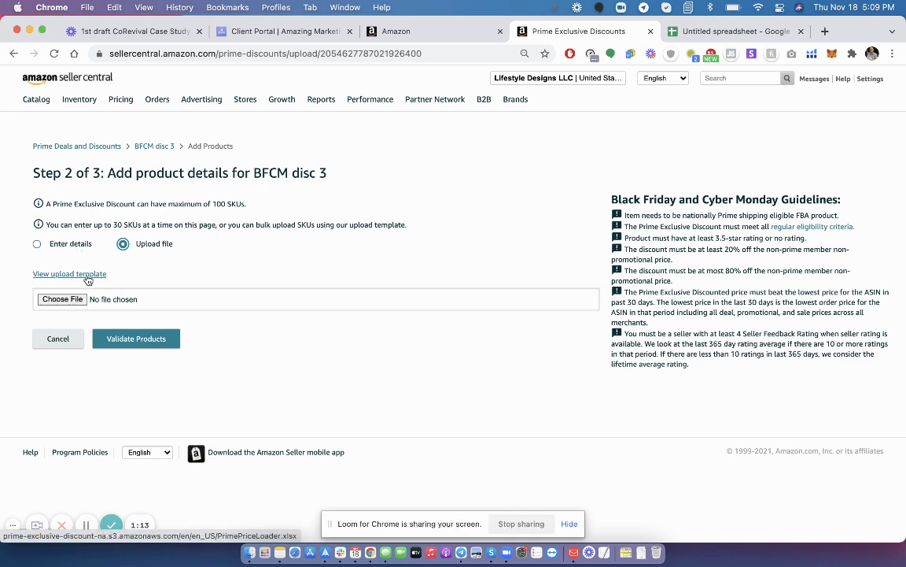
click(273, 265)
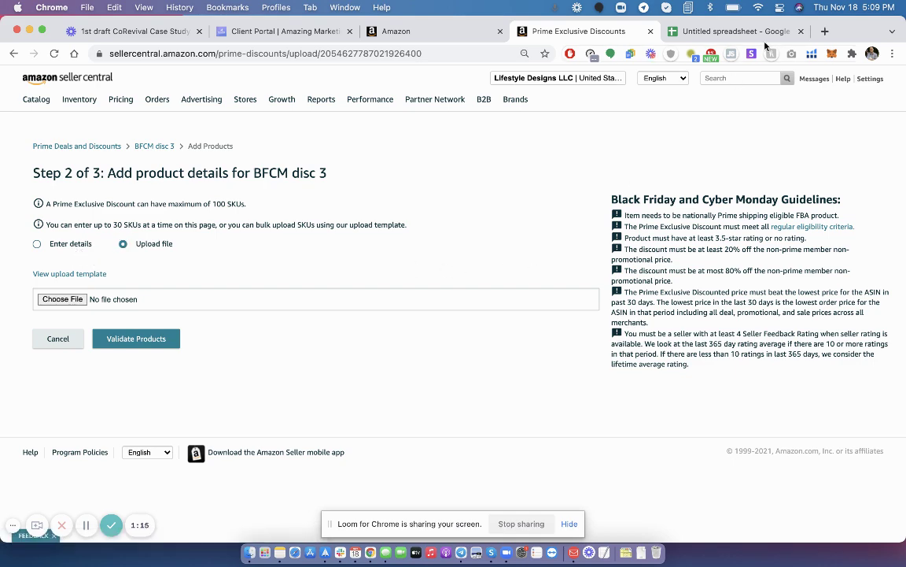
click(712, 31)
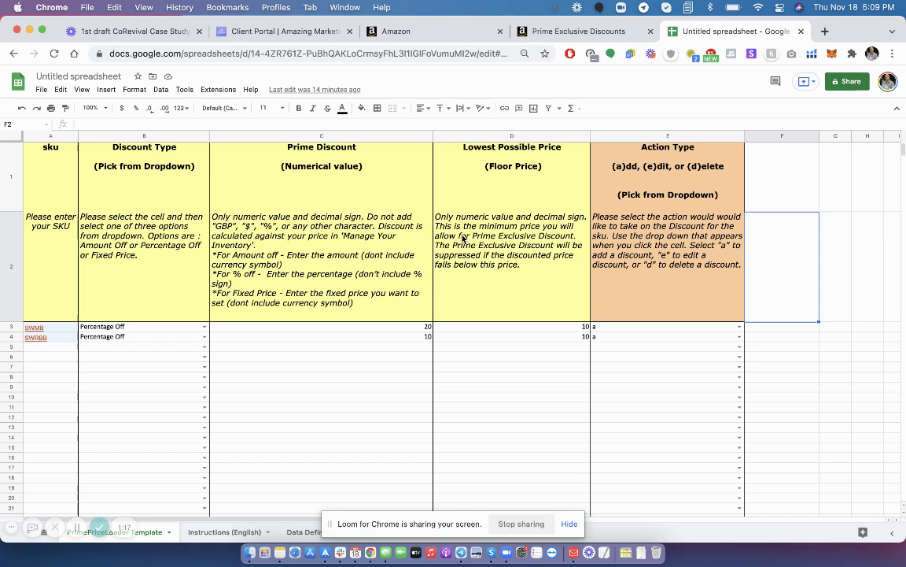
- Examine the template's SKU, Discount Type, Prime Discount, Lowest Possible Price and Action Type columns, including the selectable discount types and actions
click(259, 358)
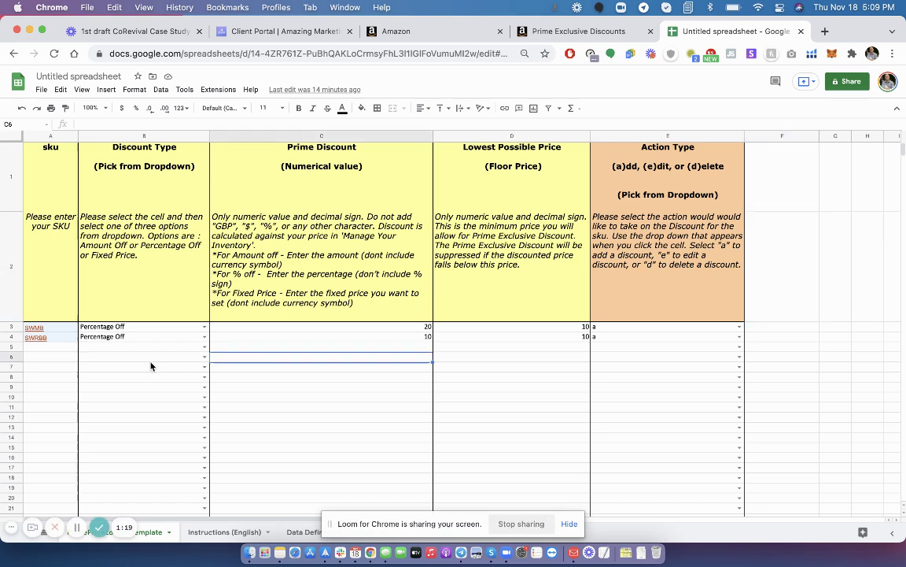
click(68, 285)
click(182, 314)
click(204, 328)
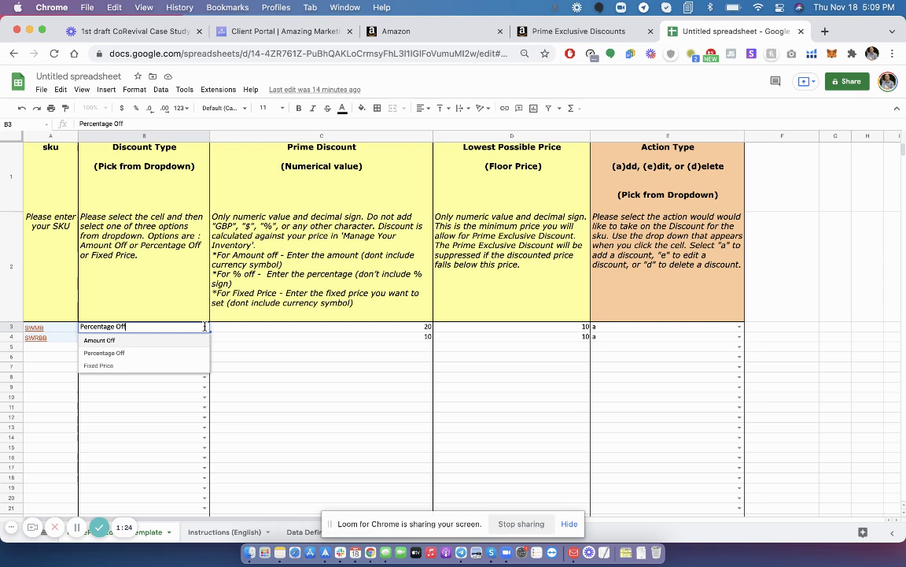
click(164, 279)
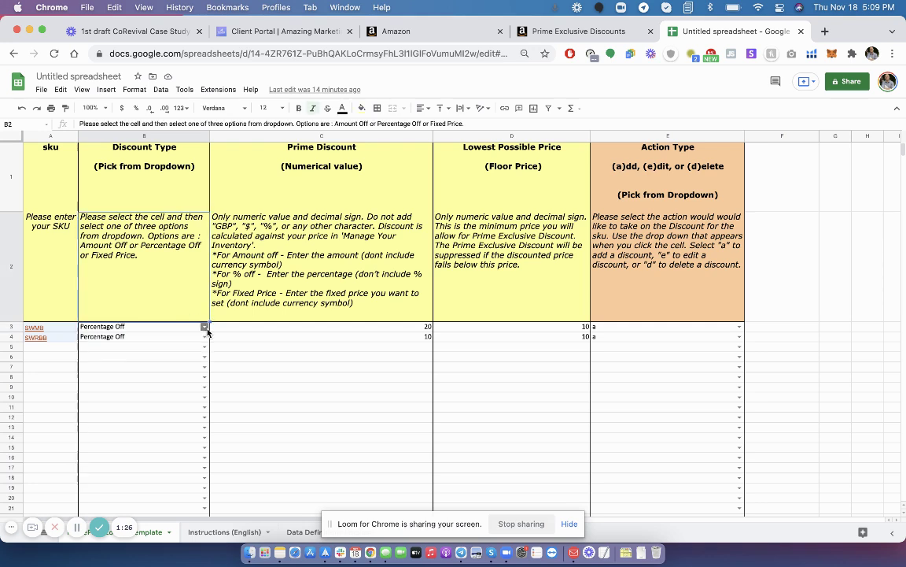
click(204, 326)
click(307, 283)
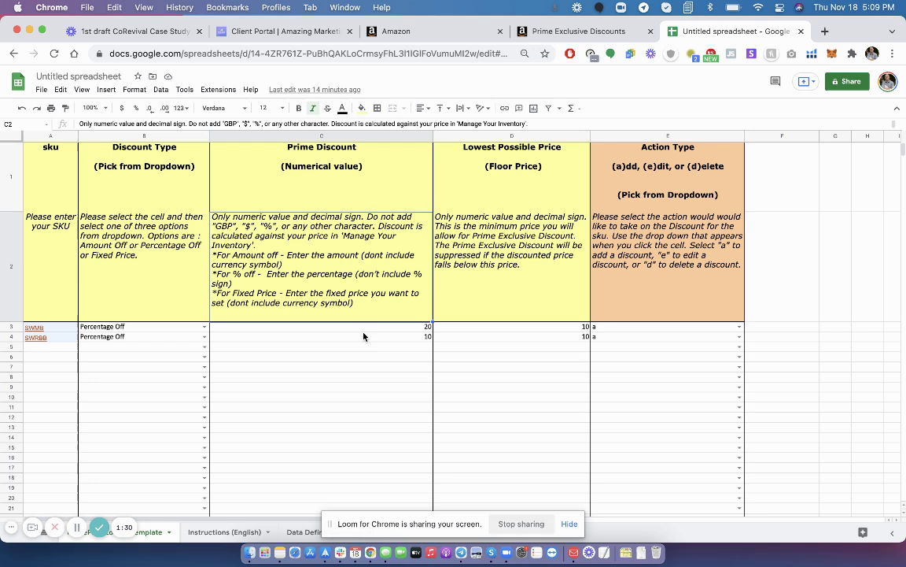
click(366, 327)
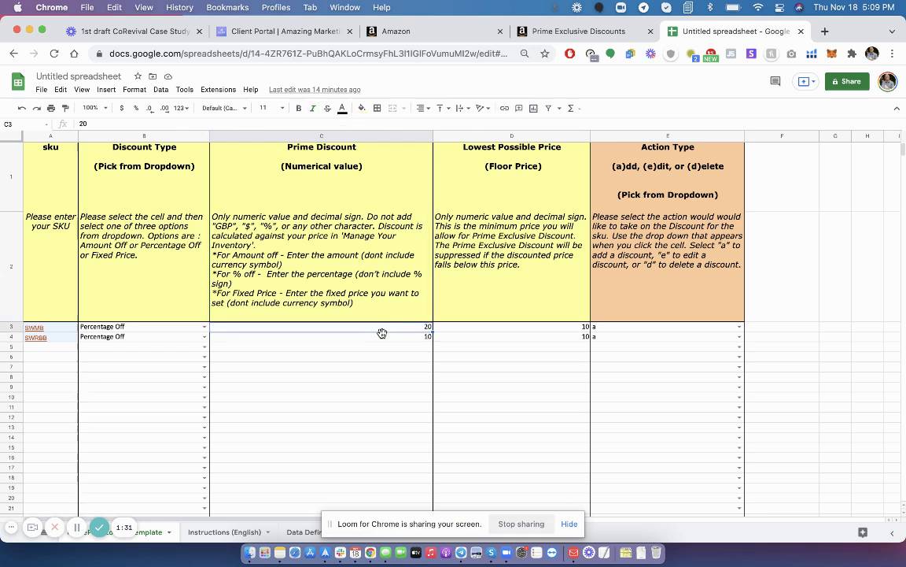
click(489, 329)
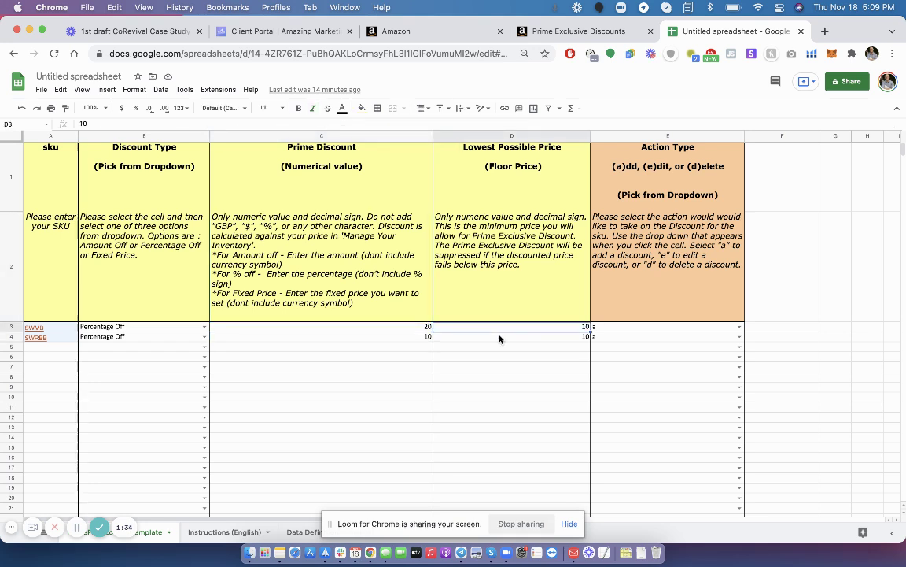
click(677, 328)
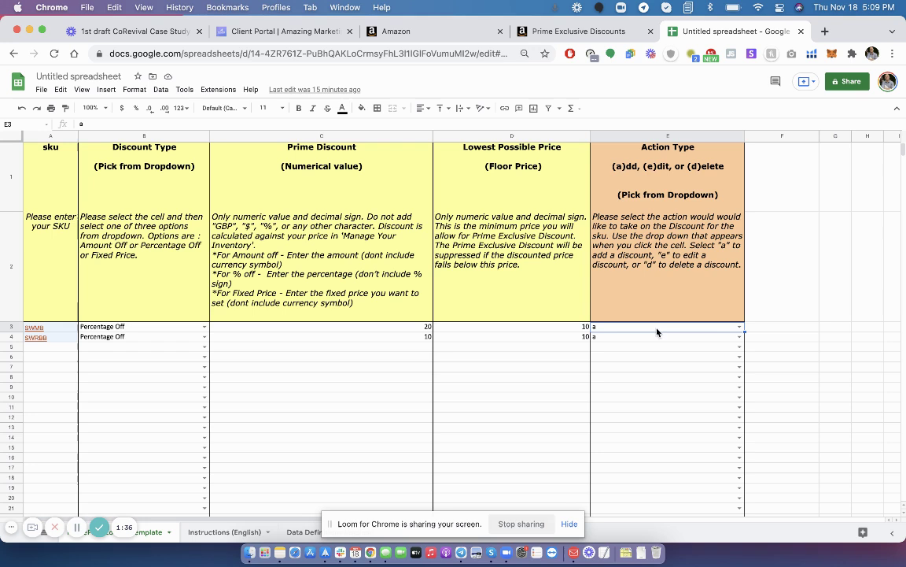
click(740, 326)
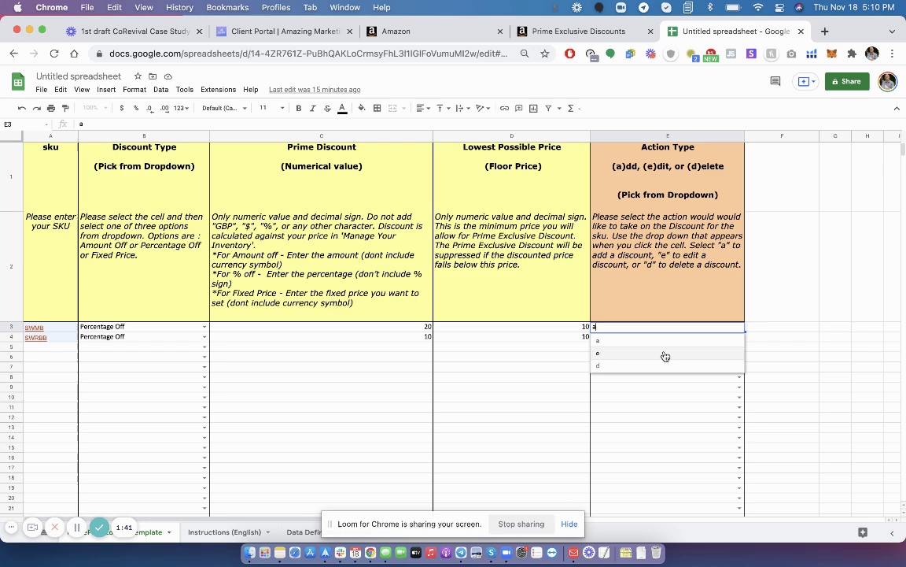
click(756, 356)
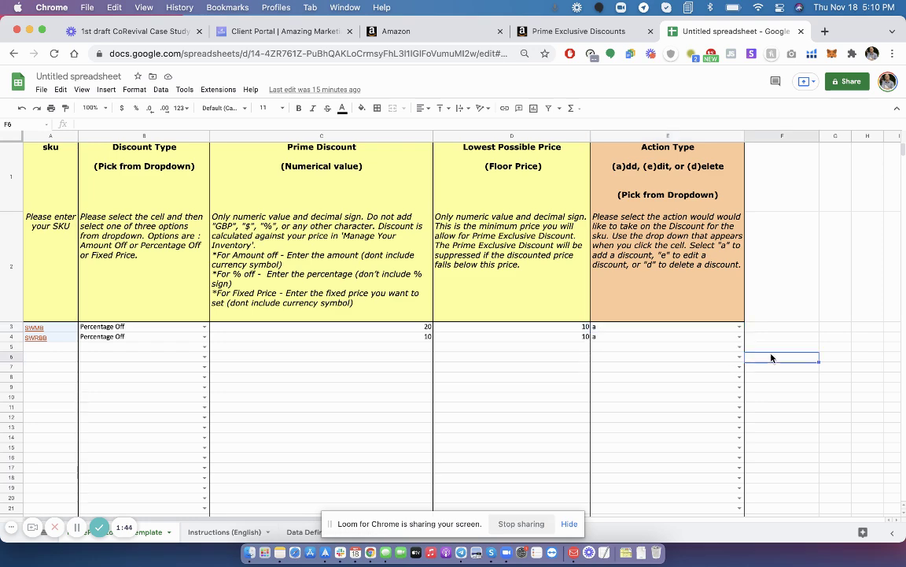
- Return to Seller Central, choose entering details manually, and copy the SKU SWMB from the Google Sheets template into the first product row
click(560, 33)
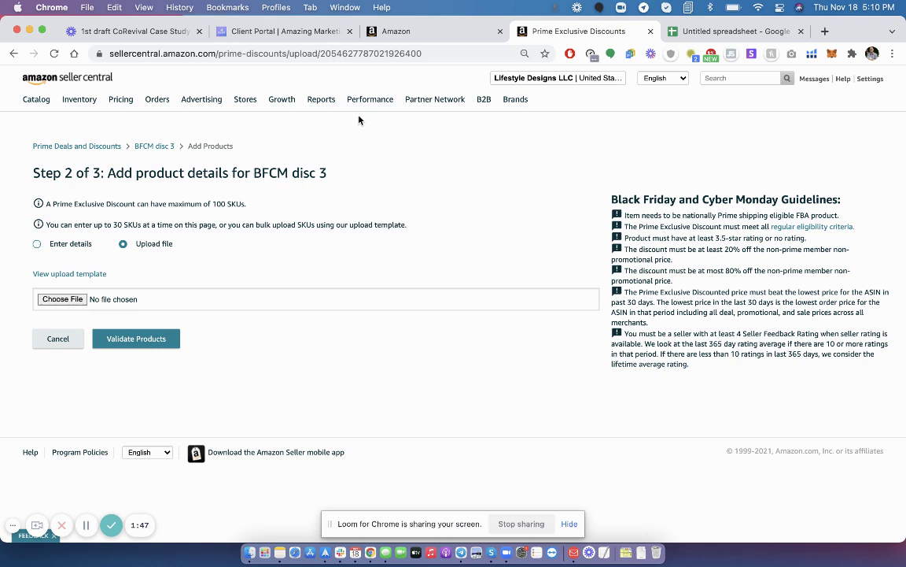
click(55, 244)
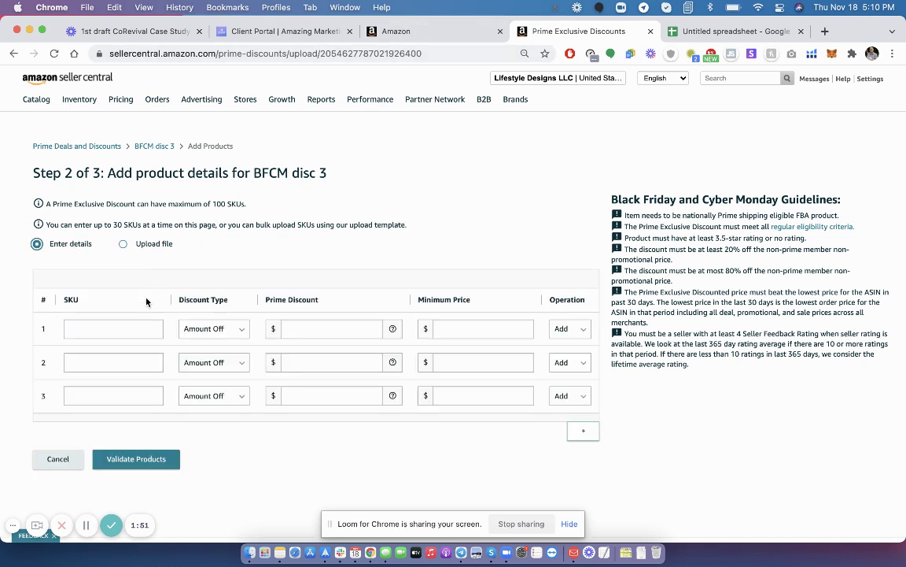
click(124, 325)
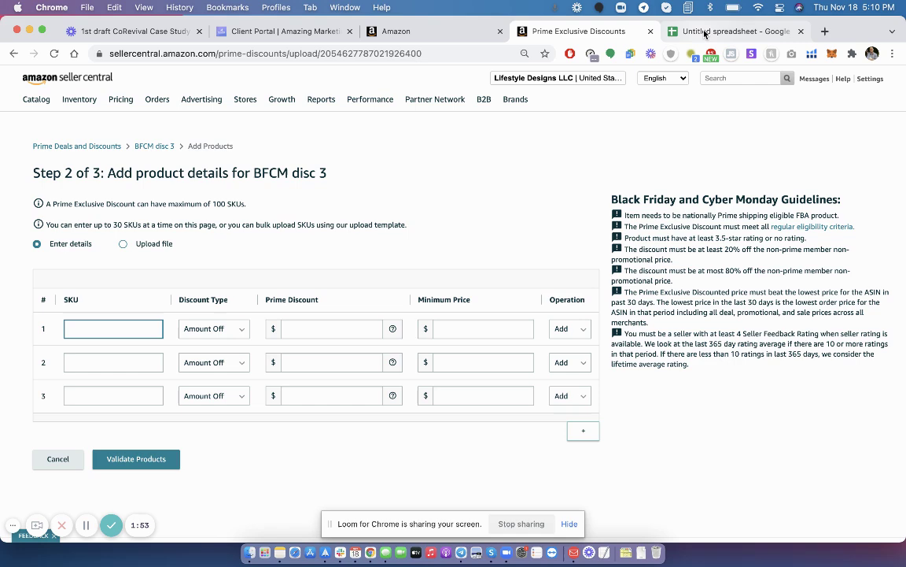
click(639, 31)
click(67, 332)
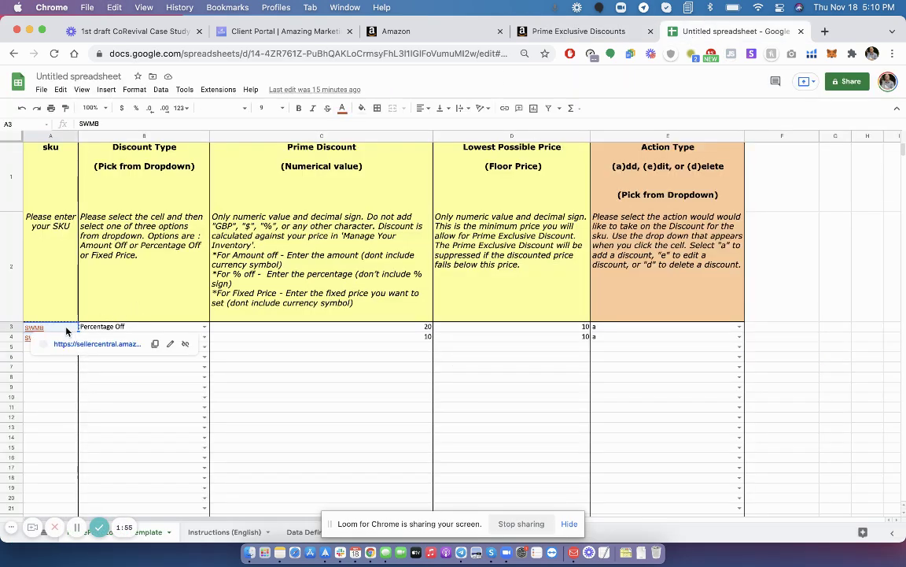
click(551, 31)
key(super+v)
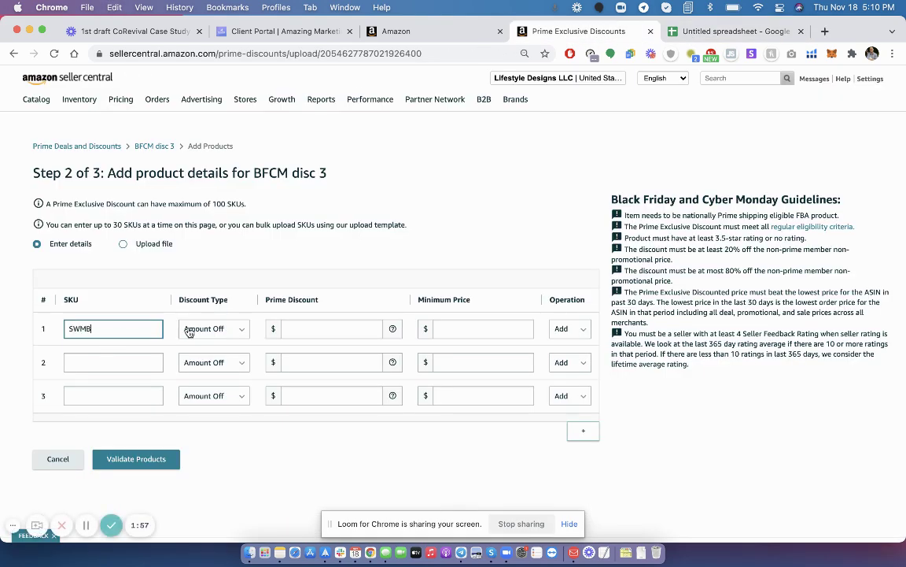
- Set the SWMB row to Percentage Off with a Prime discount of 20% and a minimum price of $10
click(214, 329)
click(211, 347)
click(221, 337)
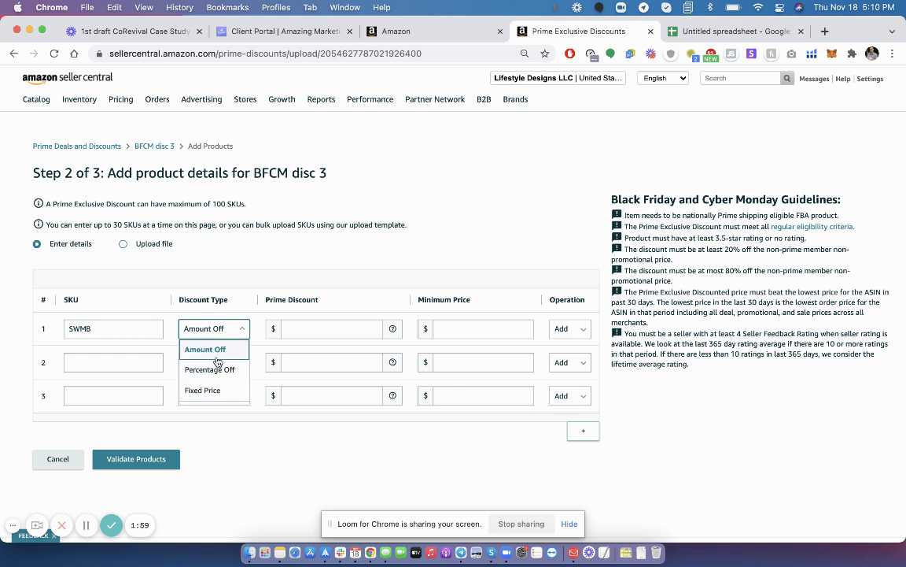
click(212, 368)
click(354, 328)
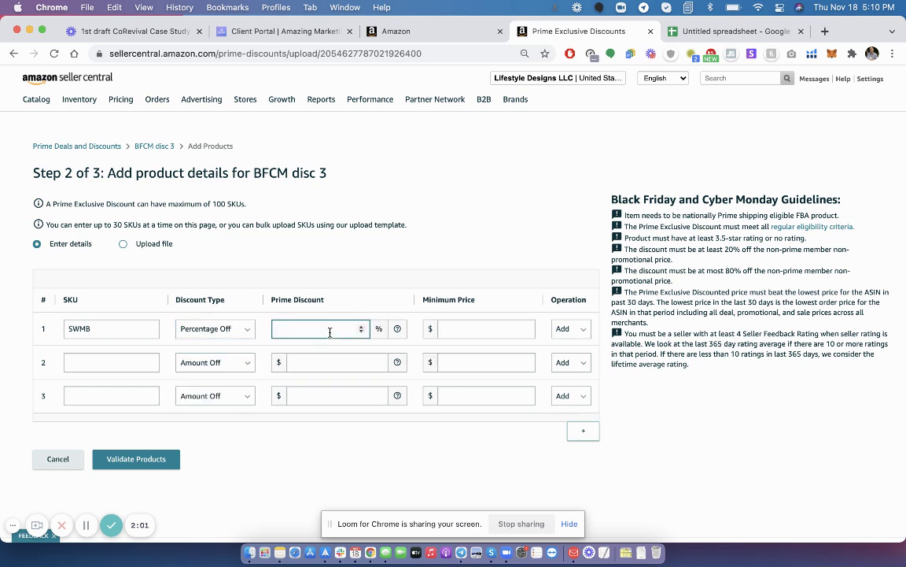
click(481, 326)
click(482, 326)
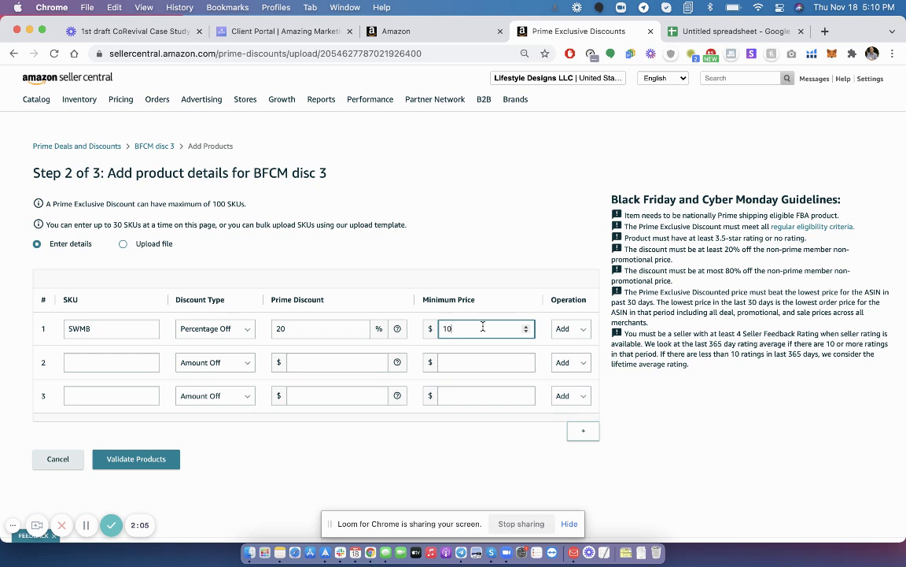
click(518, 276)
- Copy the SKU SWRBB from the Google Sheets template into the second product row in Seller Central
click(684, 32)
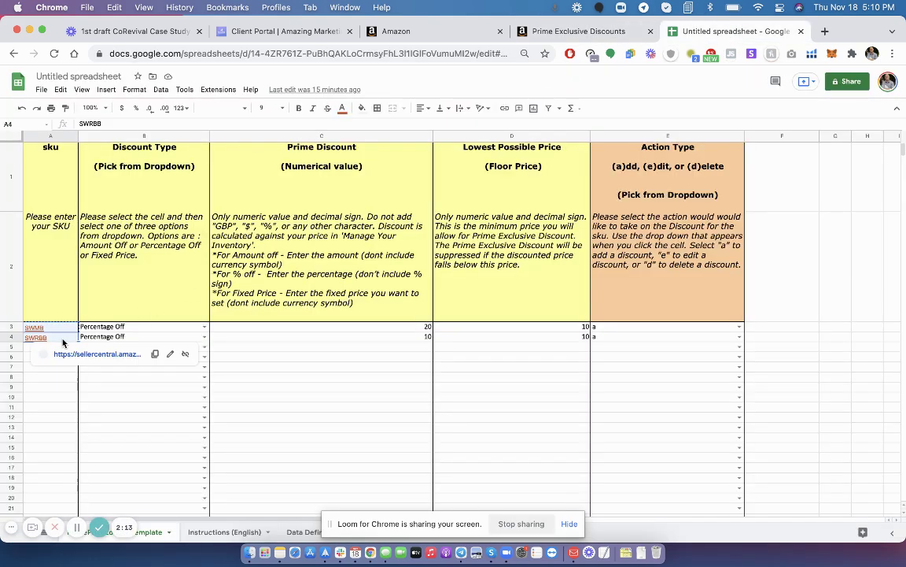
key(cmd+c)
click(579, 32)
click(134, 362)
key(cmd+v)
- Set the SWRBB row to Percentage Off with a 20% Prime discount and a $10 minimum price, keeping the Add operation
click(214, 362)
click(209, 400)
click(320, 362)
text(290)
text(0)
click(469, 361)
text(1)
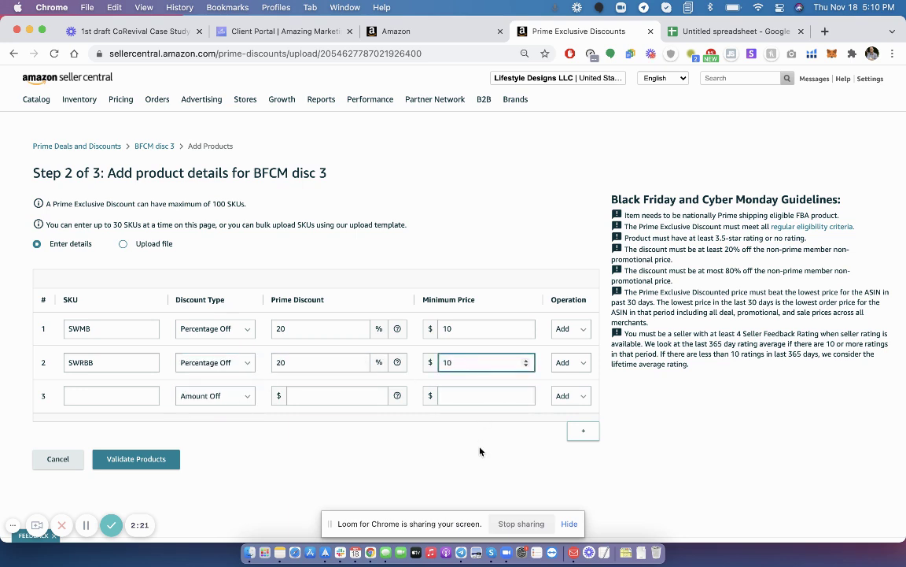
click(581, 366)
click(583, 371)
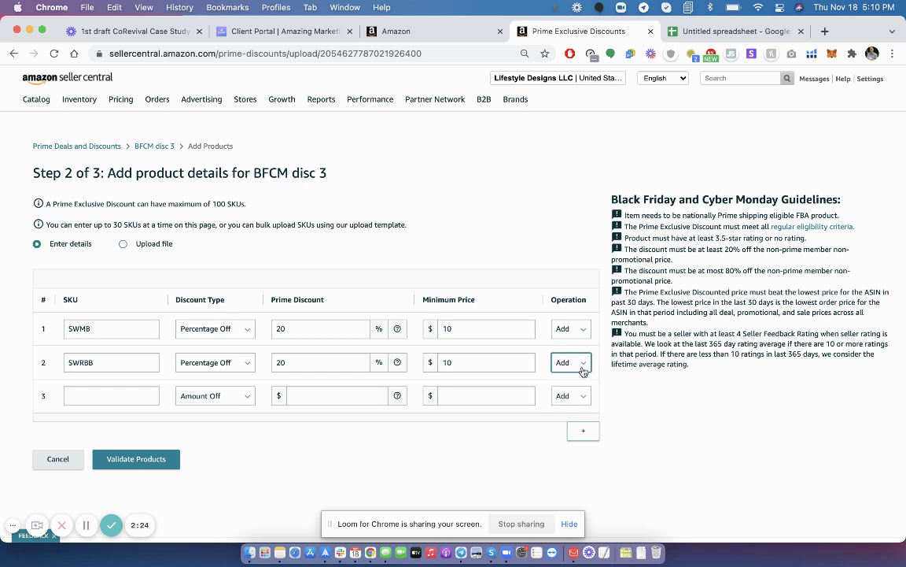
- Validate the two products, review their discount details, and submit the discounts
click(162, 461)
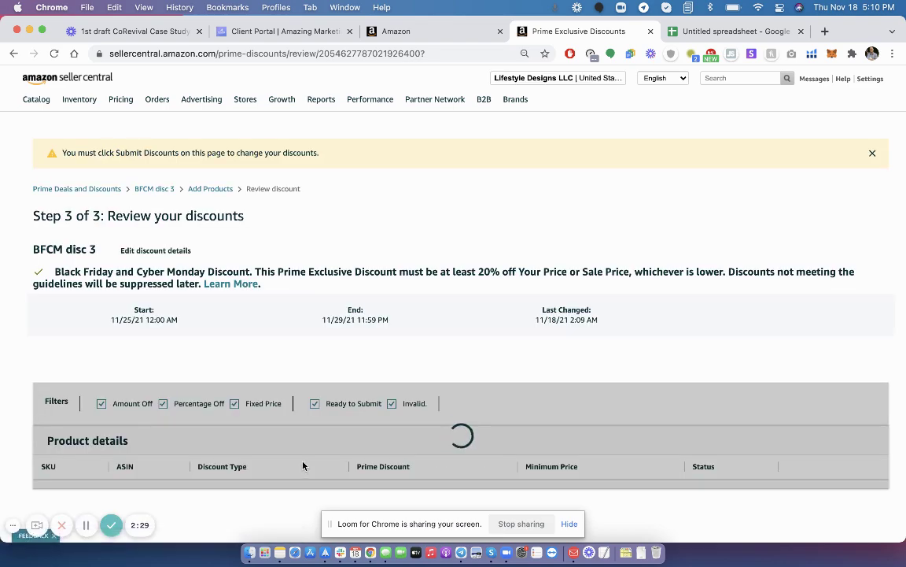
scroll(426, 337, down, 4)
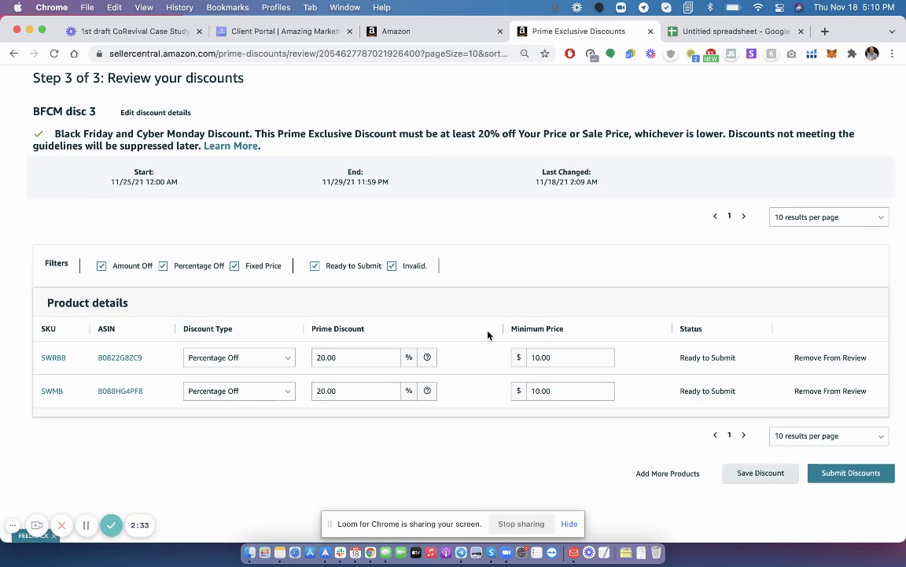
scroll(486, 334, up, 1)
scroll(488, 335, down, 1)
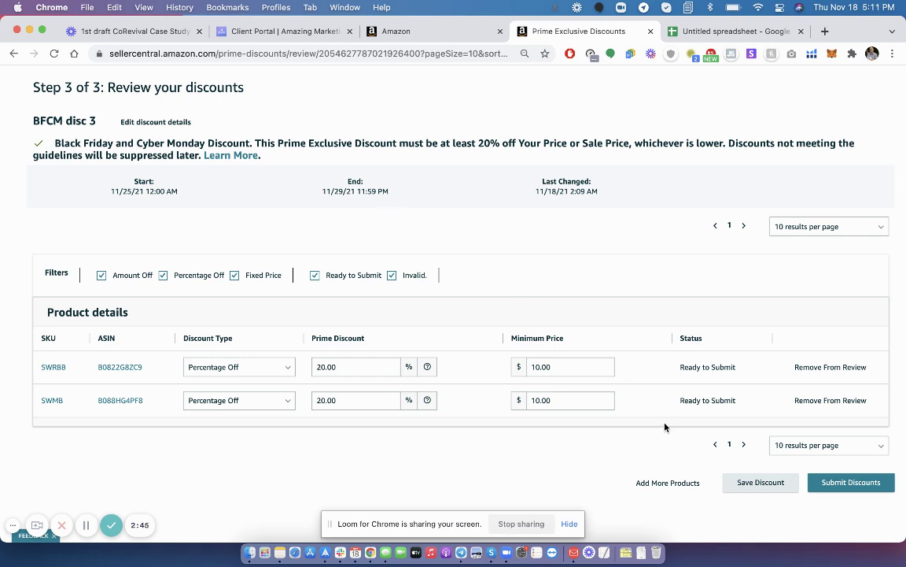
click(828, 483)
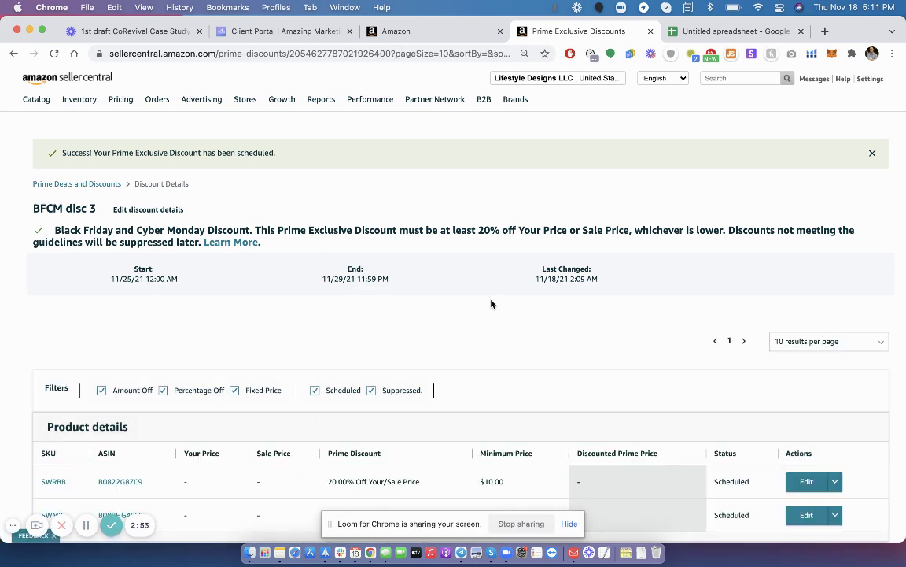
- Check the submitted discount's confirmation, its product statuses, and the actions available for SWRBB
scroll(491, 304, down, 2)
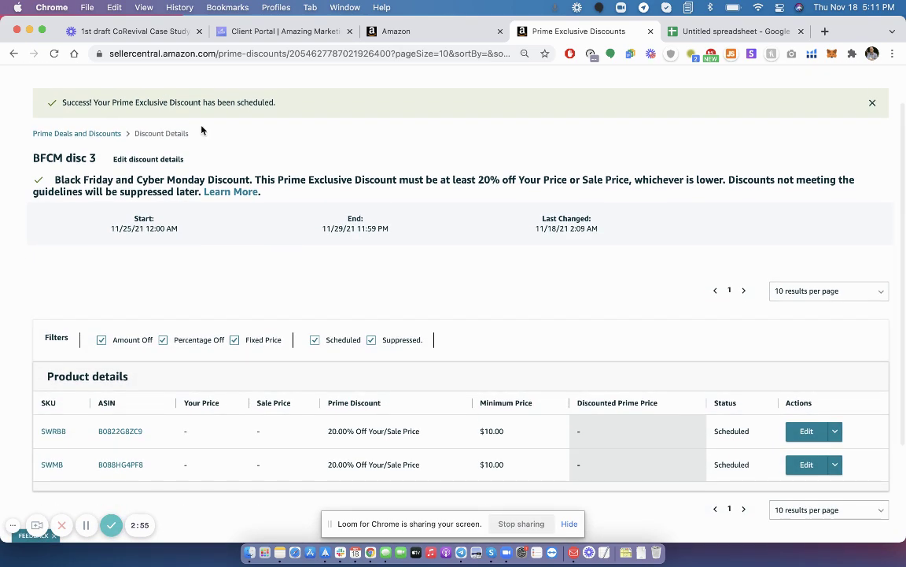
triple_click(158, 102)
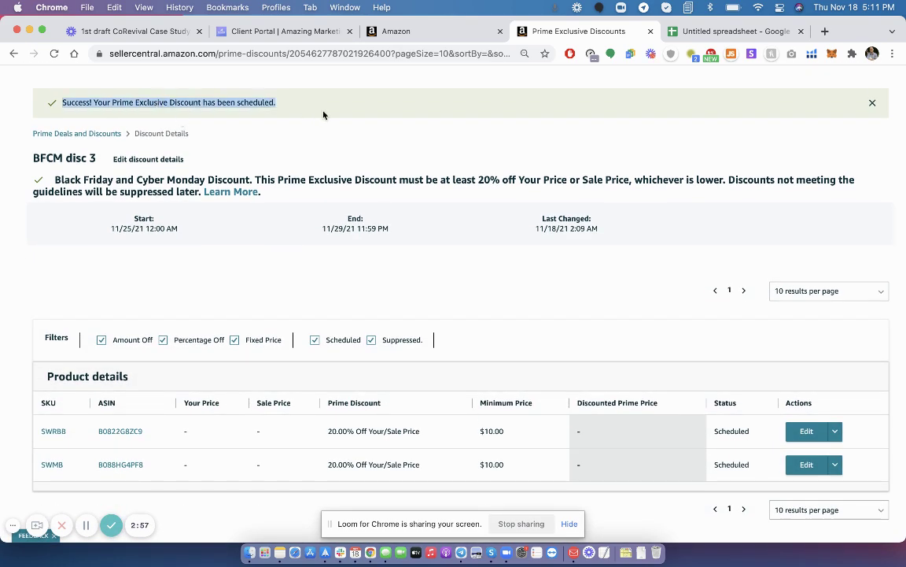
click(399, 154)
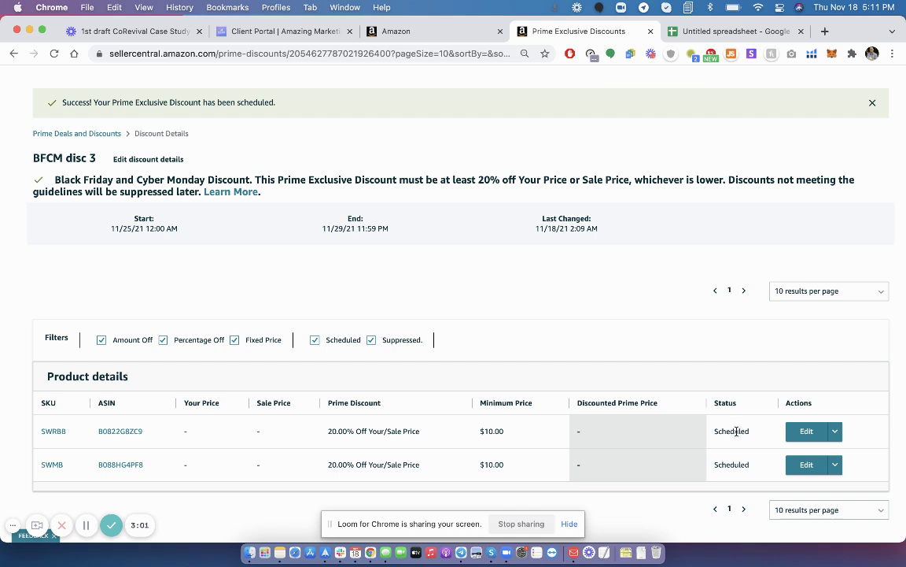
click(834, 431)
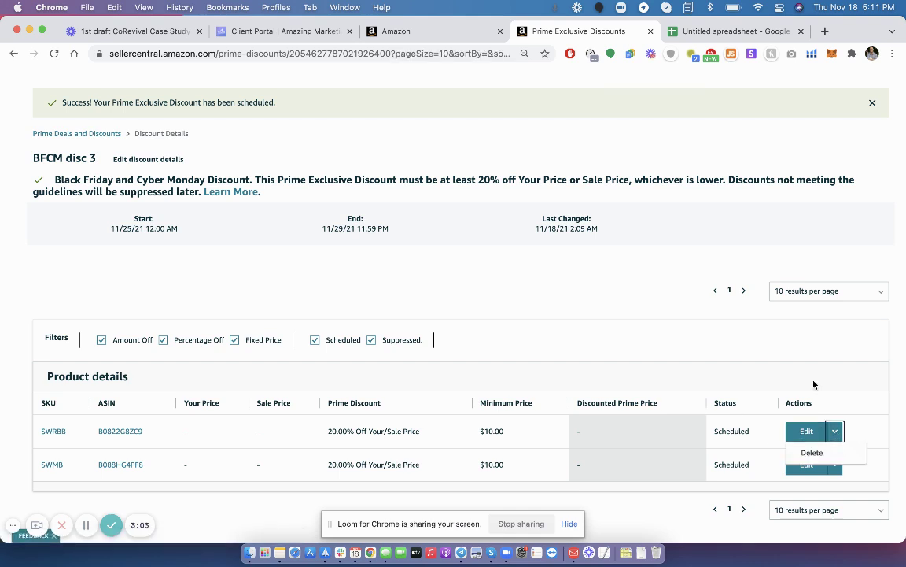
click(810, 432)
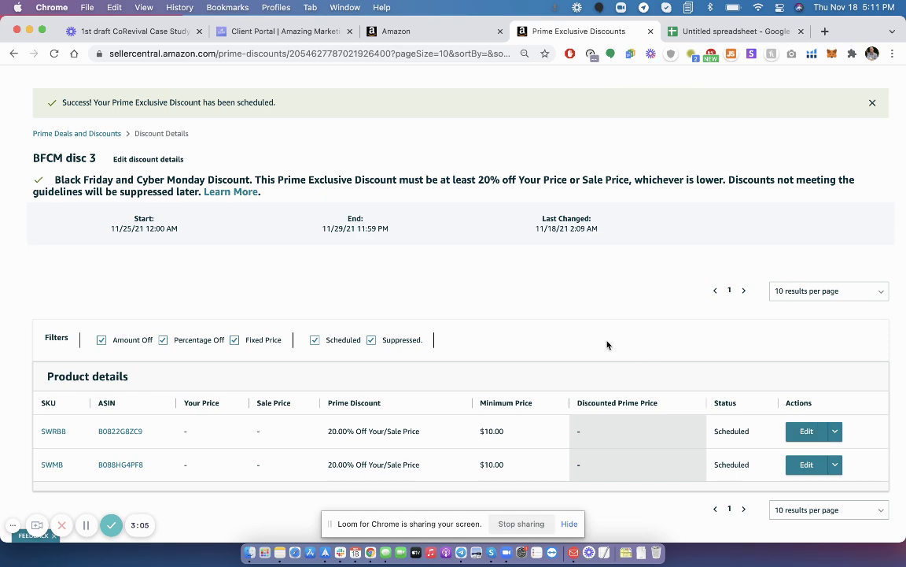
scroll(607, 344, up, 2)
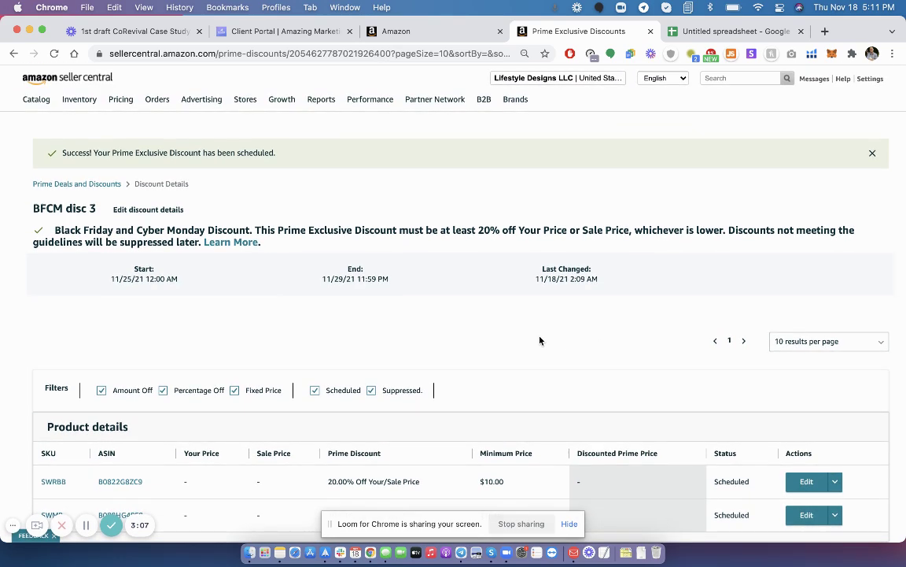
click(86, 524)
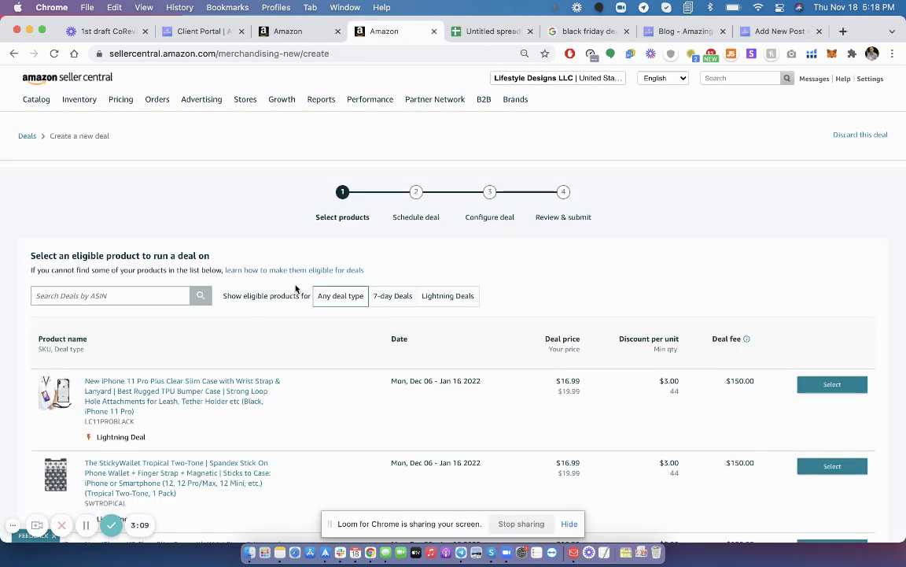
- Examine the products eligible for a new deal, comparing the 7-day Deals filter with Any deal type
mouse_move(206, 101)
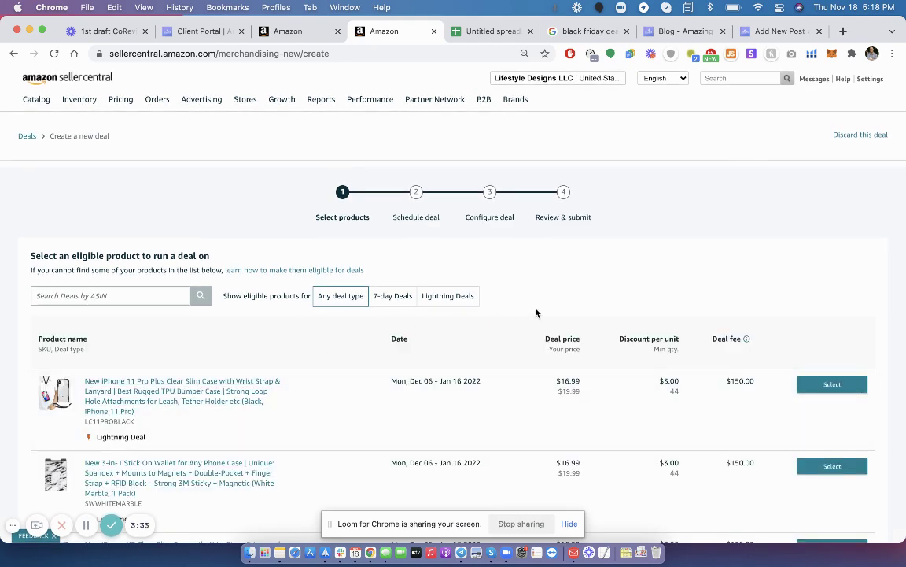
scroll(535, 313, down, 4)
scroll(535, 312, up, 4)
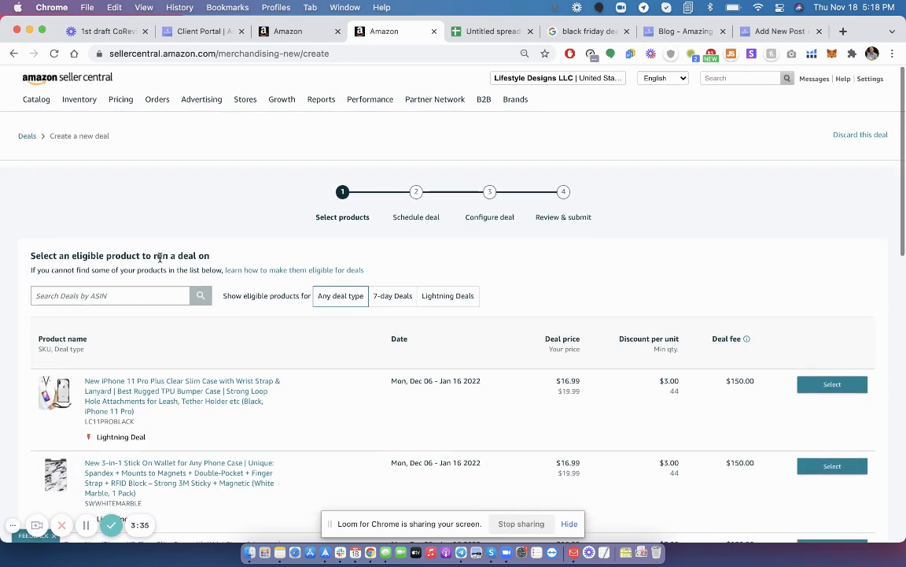
scroll(160, 258, down, 10)
scroll(184, 376, up, 10)
scroll(227, 260, down, 2)
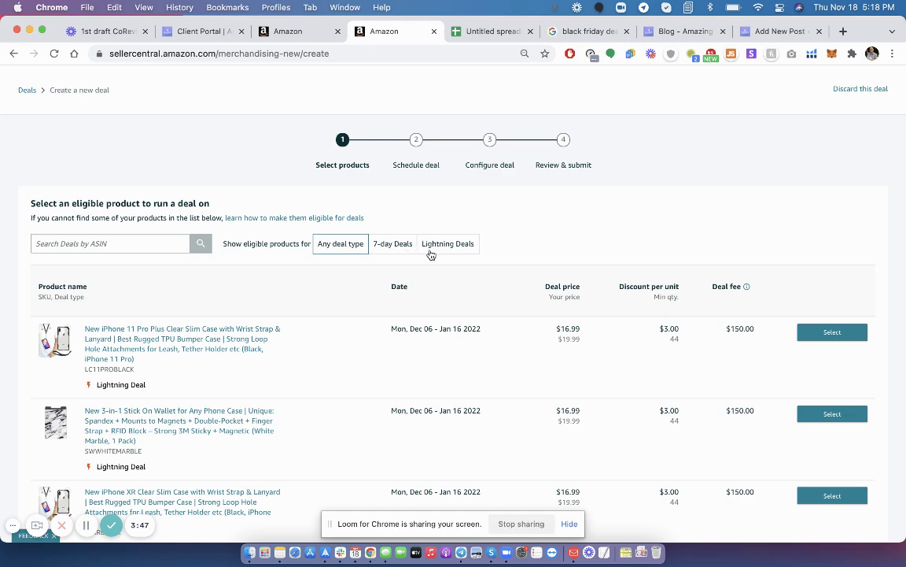
scroll(516, 272, down, 10)
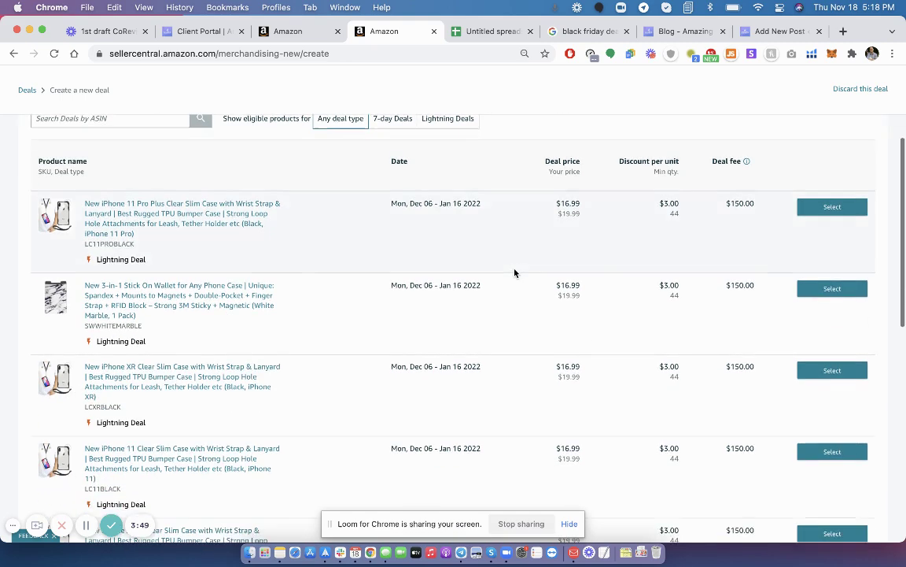
scroll(515, 272, down, 6)
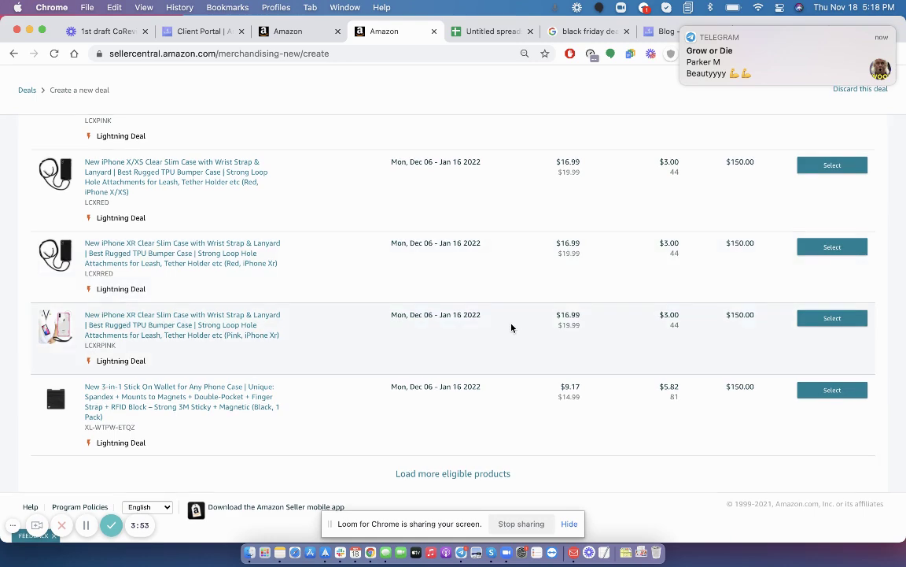
scroll(512, 328, up, 12)
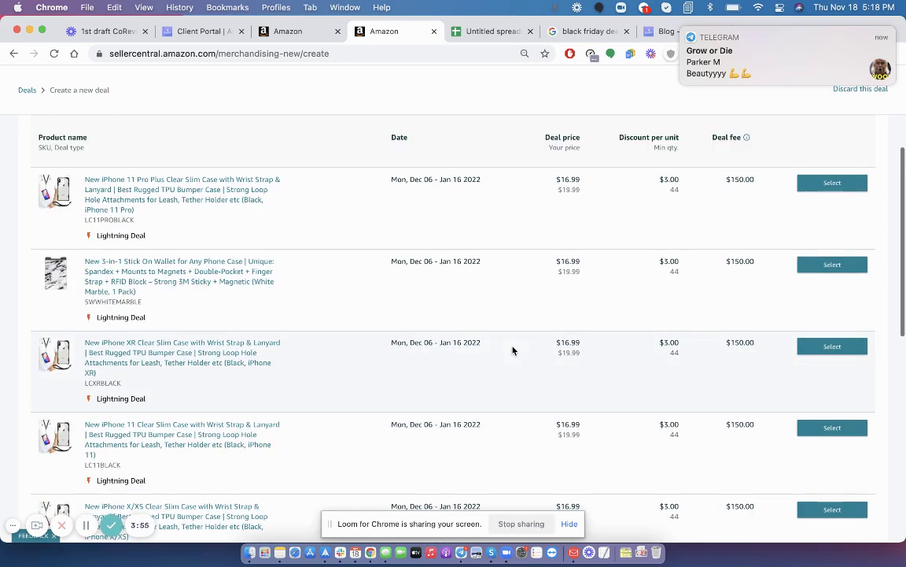
scroll(526, 378, up, 4)
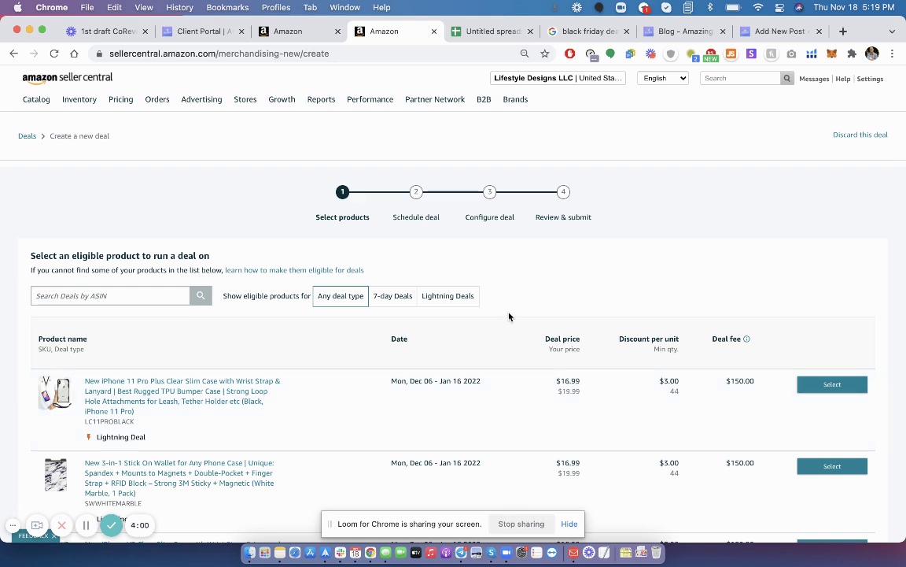
click(403, 298)
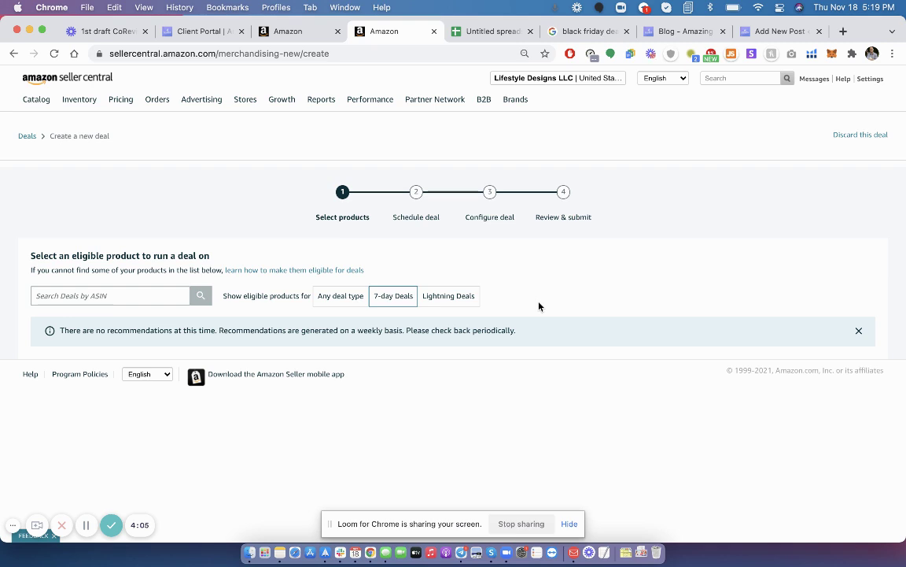
click(342, 295)
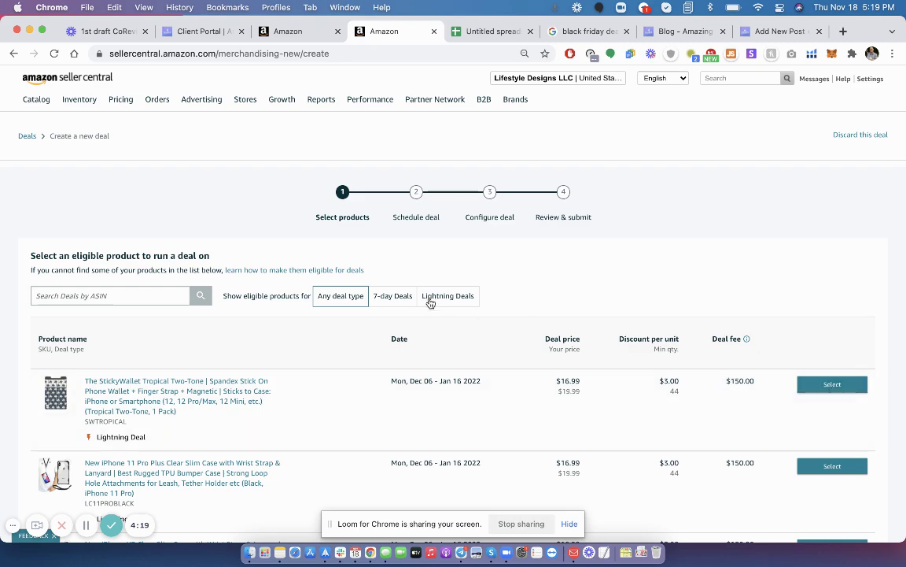
- Select the StickyWallet Tropical Two-Tone (SWTROPICAL) for a Lightning Deal and choose the week Mon, Dec 06 - Dec 12
scroll(413, 319, down, 1)
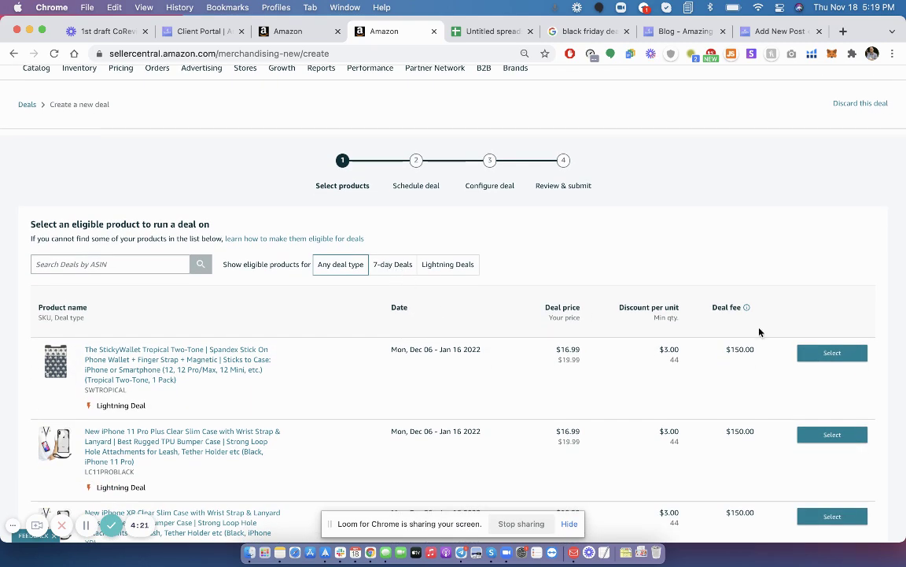
click(832, 354)
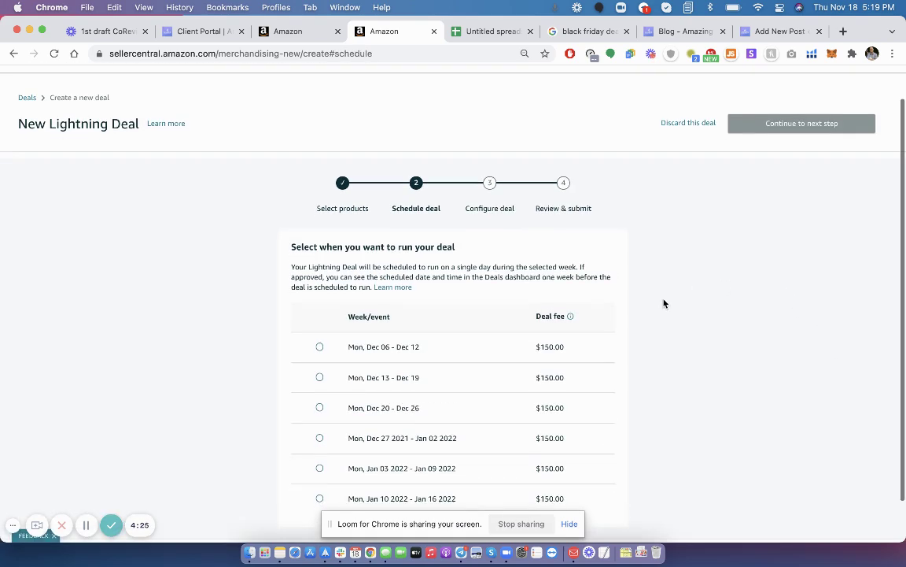
scroll(648, 303, down, 1)
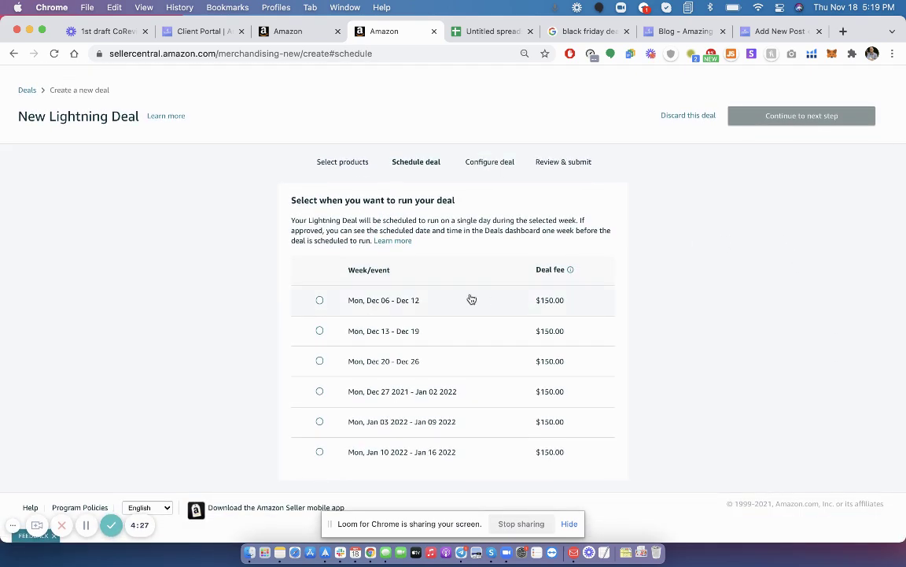
scroll(471, 299, up, 1)
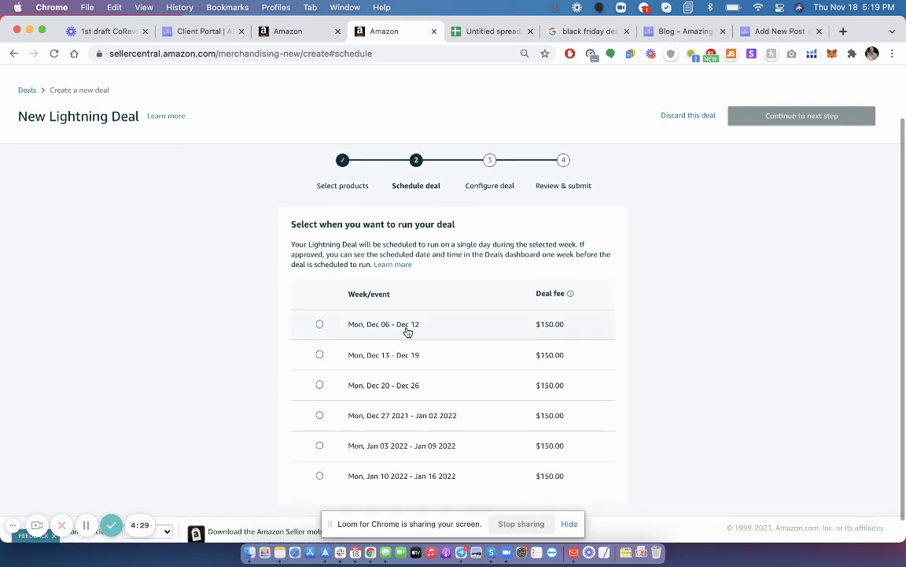
scroll(415, 362, down, 1)
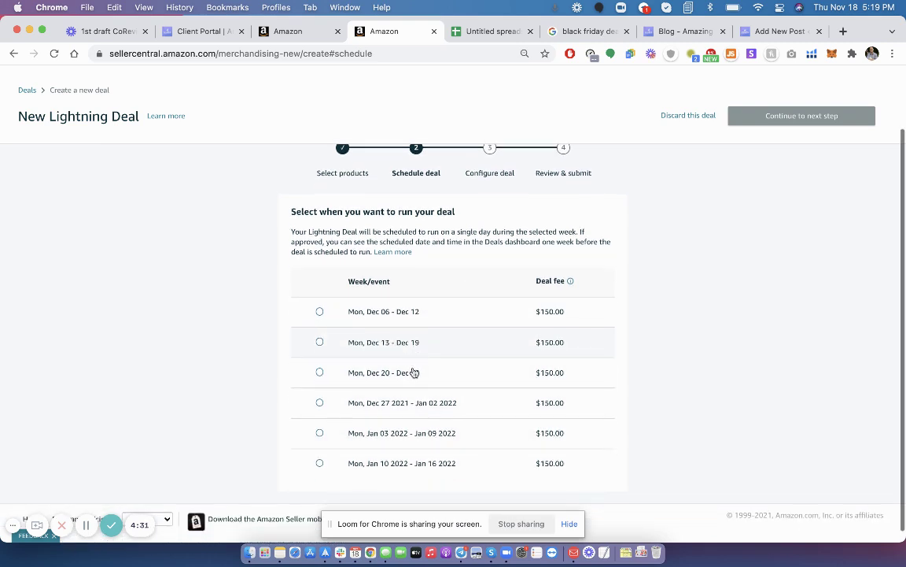
click(405, 349)
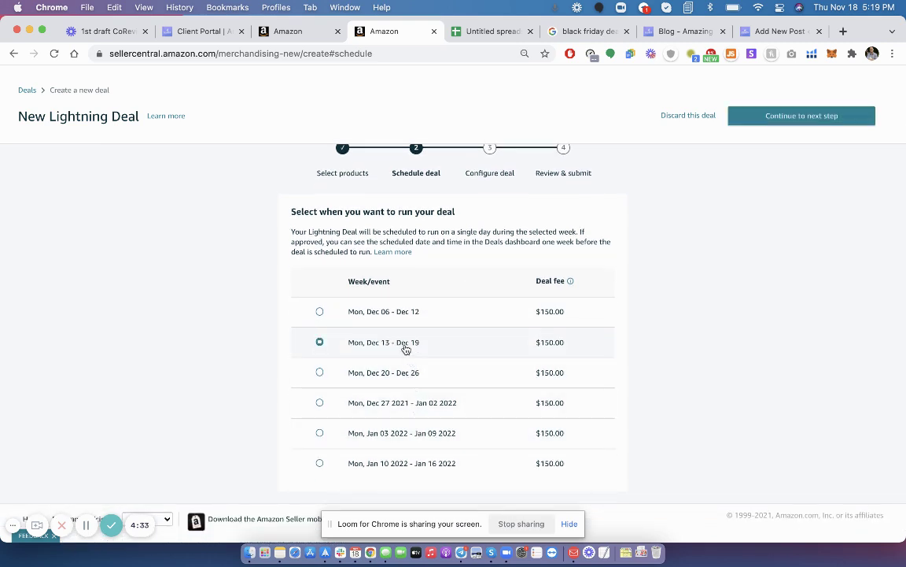
click(402, 314)
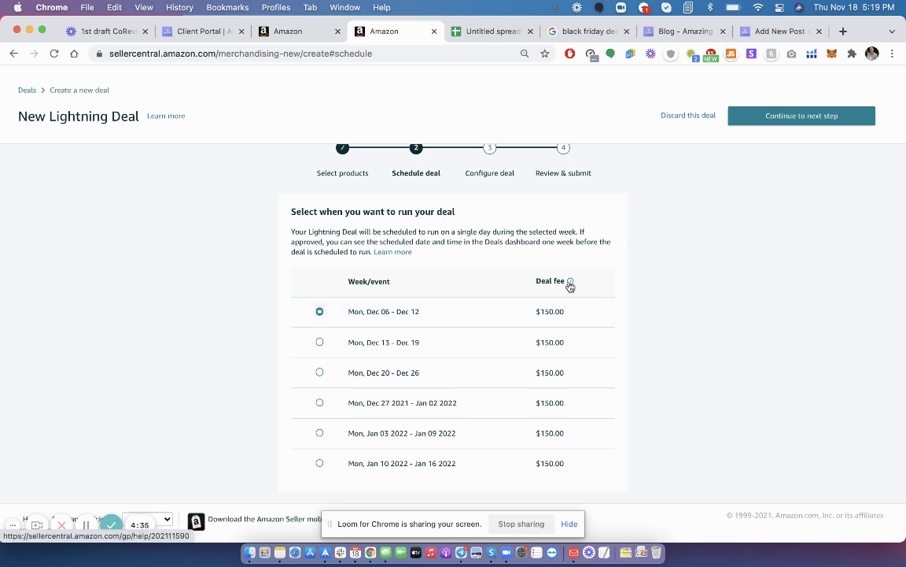
scroll(620, 330, up, 2)
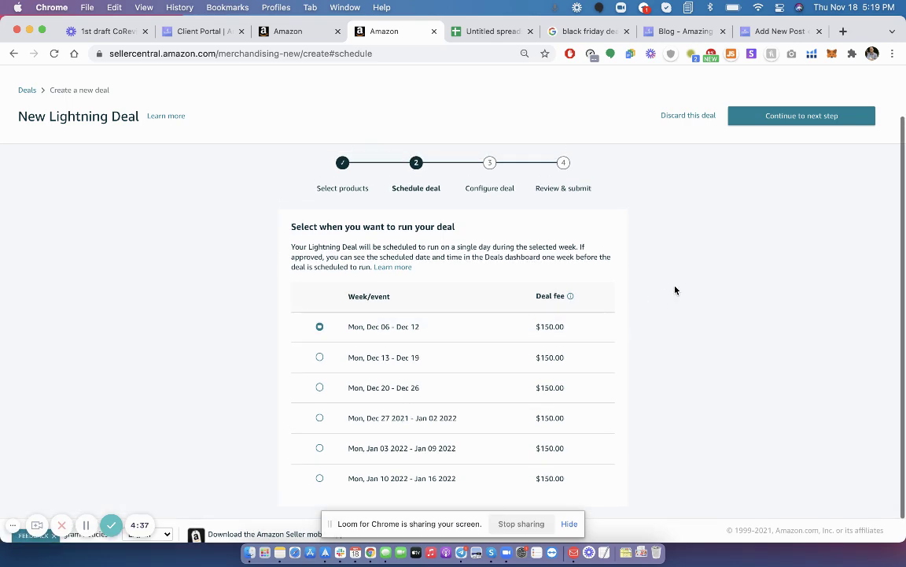
scroll(671, 275, up, 2)
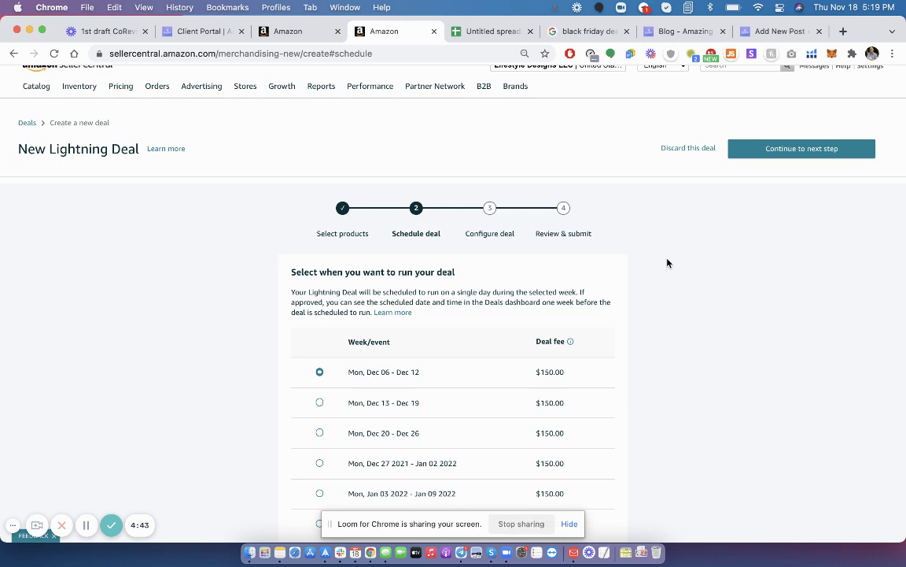
- Switch to the Amazing Marketing Co. blog and view its latest posts
click(669, 36)
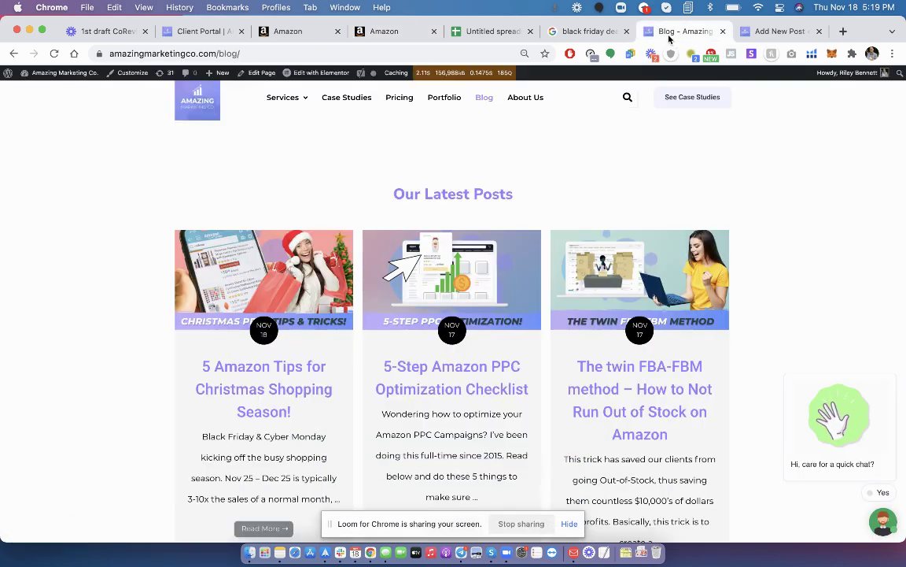
scroll(760, 269, down, 1)
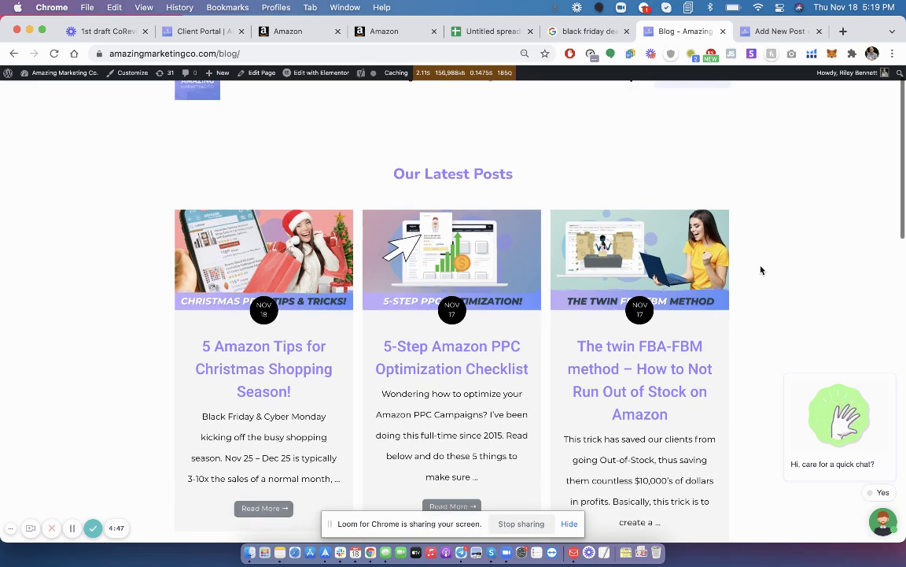